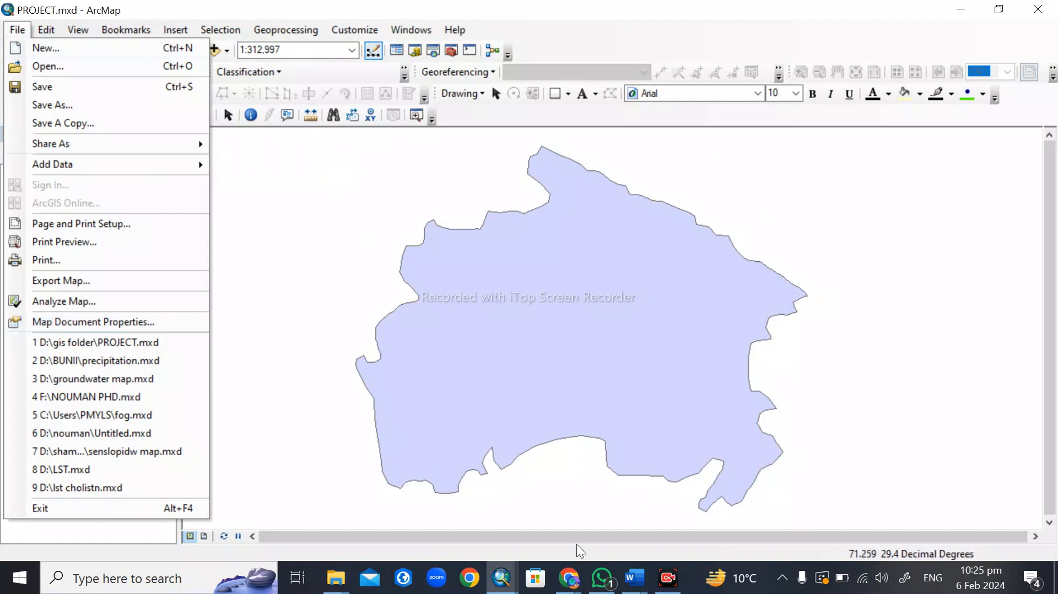
Switch to the precipitation map document and examine the colour legend in its layout.
{"action": "left_click", "coordinate": [502, 584]}
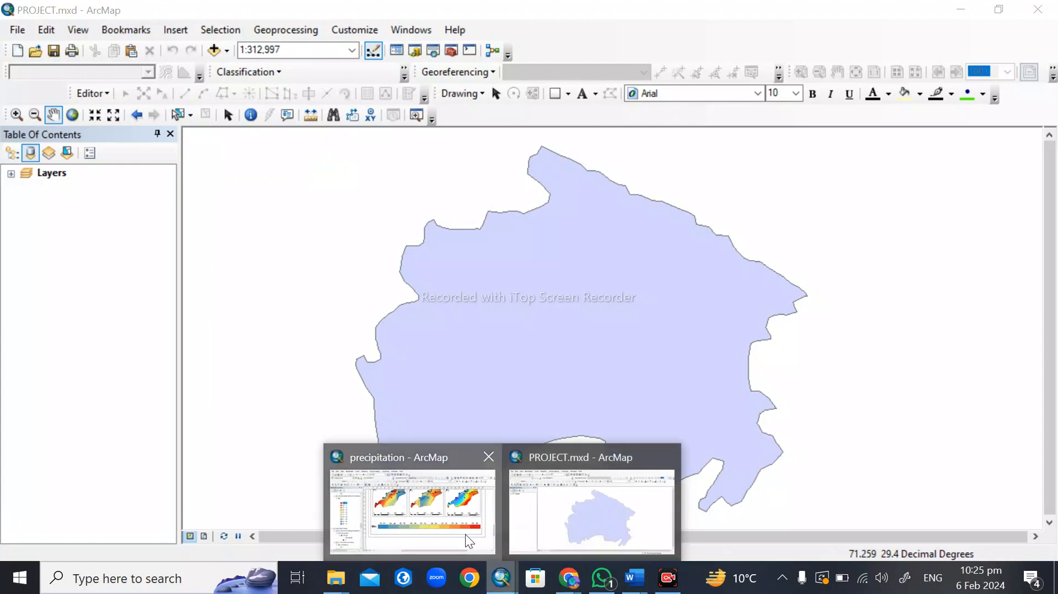
{"action": "left_click", "coordinate": [465, 534]}
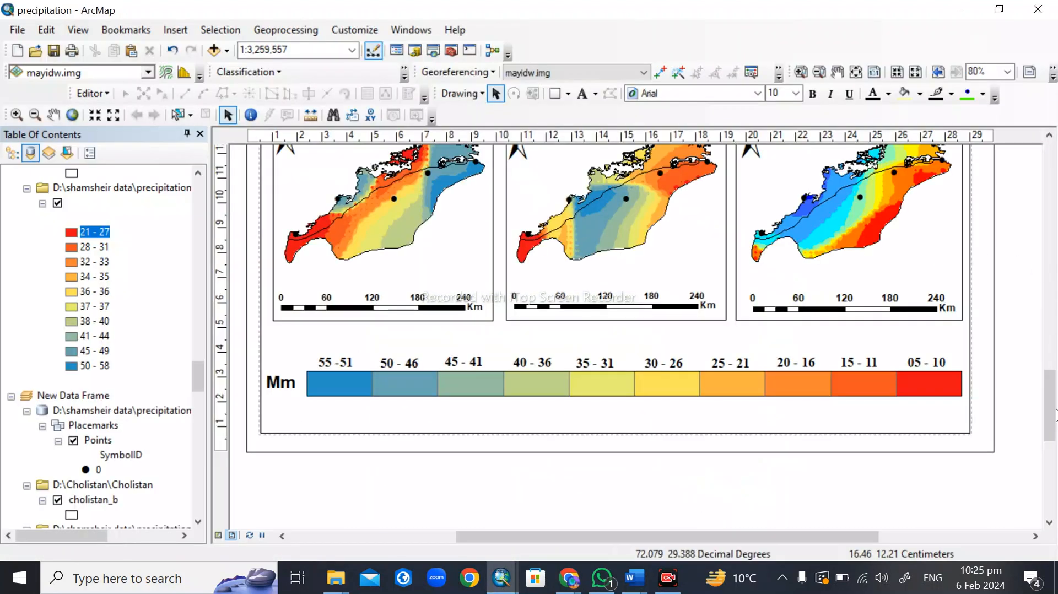
{"action": "mouse_move", "coordinate": [1050, 417]}
{"action": "left_mouse_down"}
{"action": "mouse_move", "coordinate": [1050, 365]}
{"action": "mouse_move", "coordinate": [1053, 437]}
{"action": "mouse_move", "coordinate": [1053, 416]}
{"action": "left_mouse_up"}
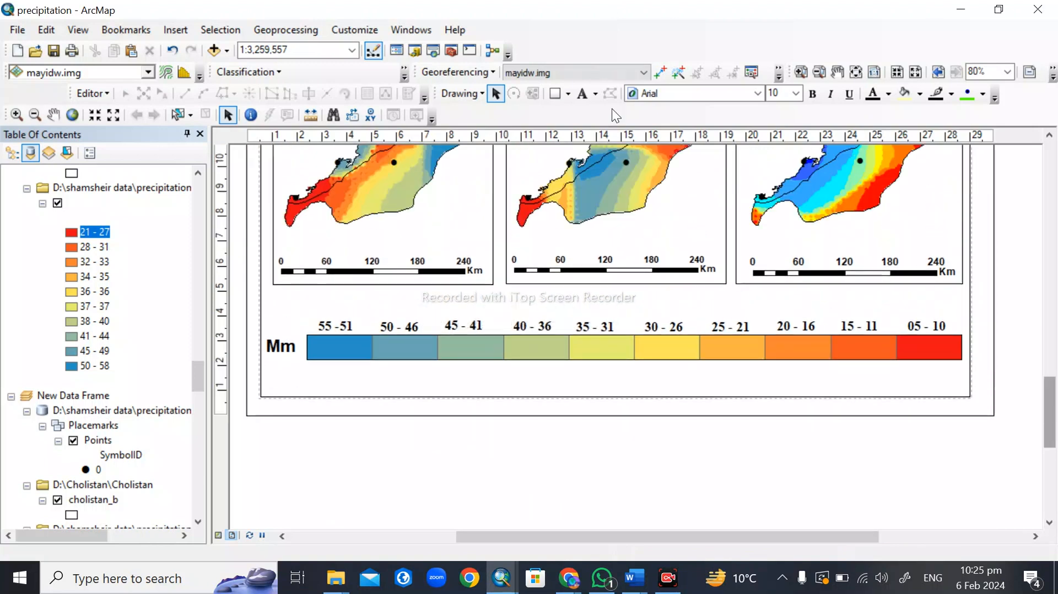
{"action": "mouse_move", "coordinate": [502, 579]}
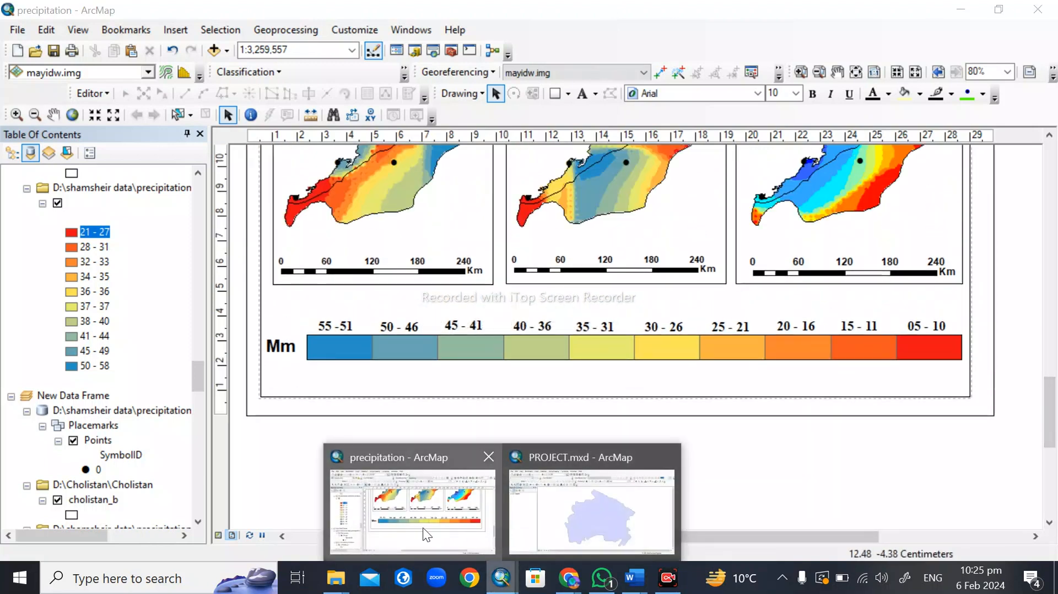
{"action": "left_click", "coordinate": [382, 453]}
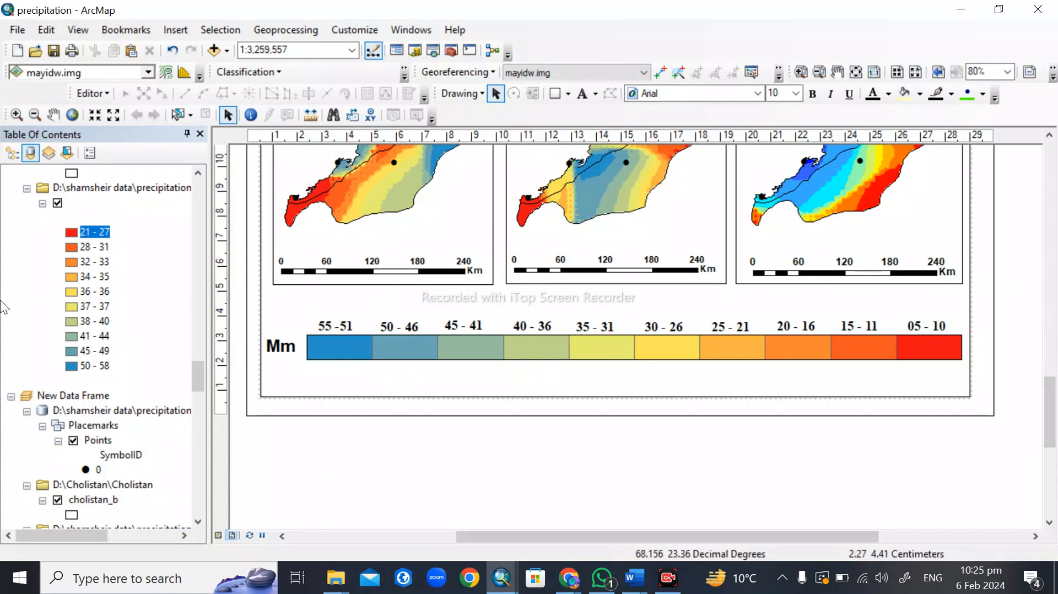
Examine the data frames and layers of the precipitation map, including the Points layer, and move the floating Tools toolbar clear of them.
{"action": "left_click_drag", "start_coordinate": [7, 114], "coordinate": [55, 161]}
{"action": "scroll", "coordinate": [72, 270], "scroll_direction": "down", "scroll_amount": 3}
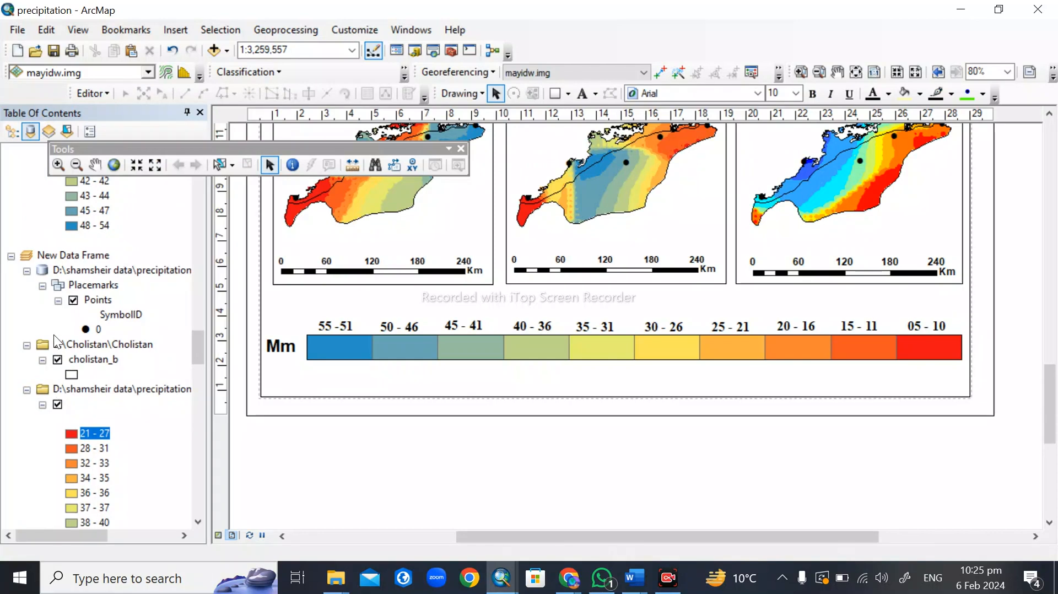
{"action": "scroll", "coordinate": [72, 240], "scroll_direction": "up", "scroll_amount": 3}
{"action": "scroll", "coordinate": [72, 243], "scroll_direction": "down", "scroll_amount": 4}
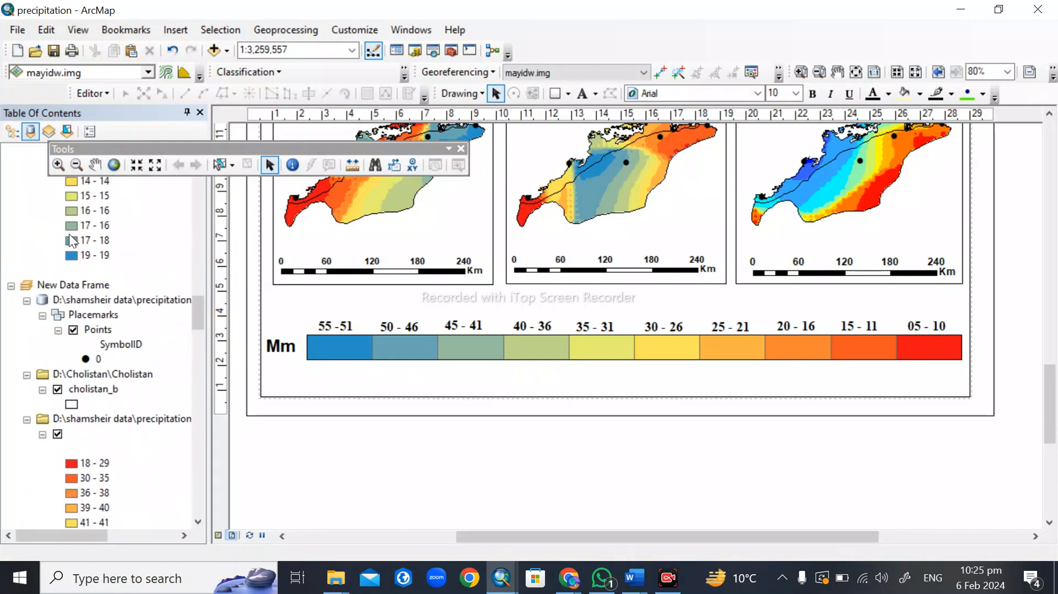
{"action": "scroll", "coordinate": [71, 248], "scroll_direction": "up", "scroll_amount": 6}
{"action": "scroll", "coordinate": [70, 253], "scroll_direction": "down", "scroll_amount": 3}
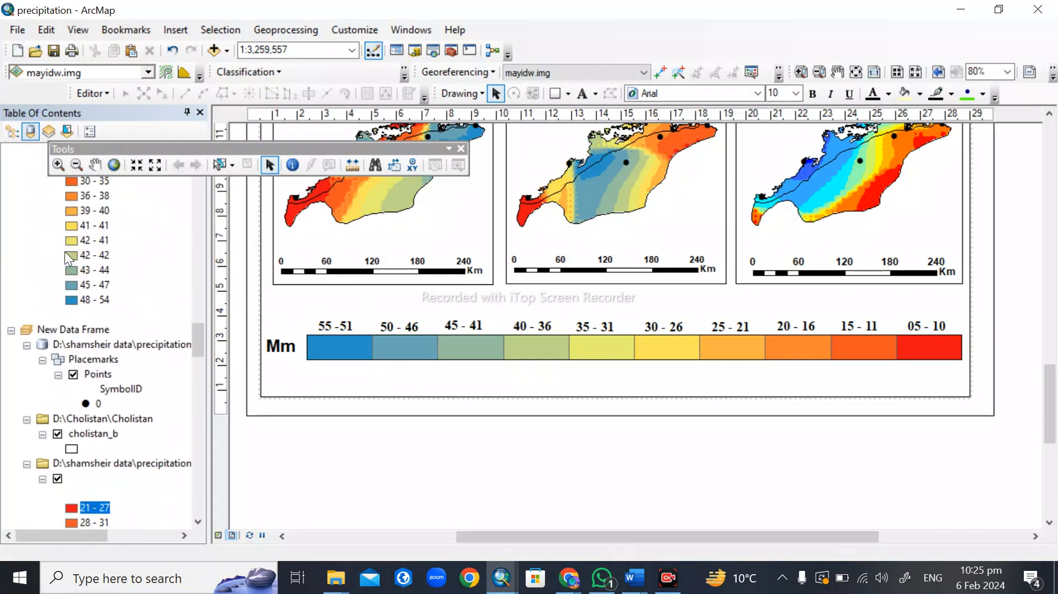
{"action": "scroll", "coordinate": [65, 252], "scroll_direction": "down", "scroll_amount": 7}
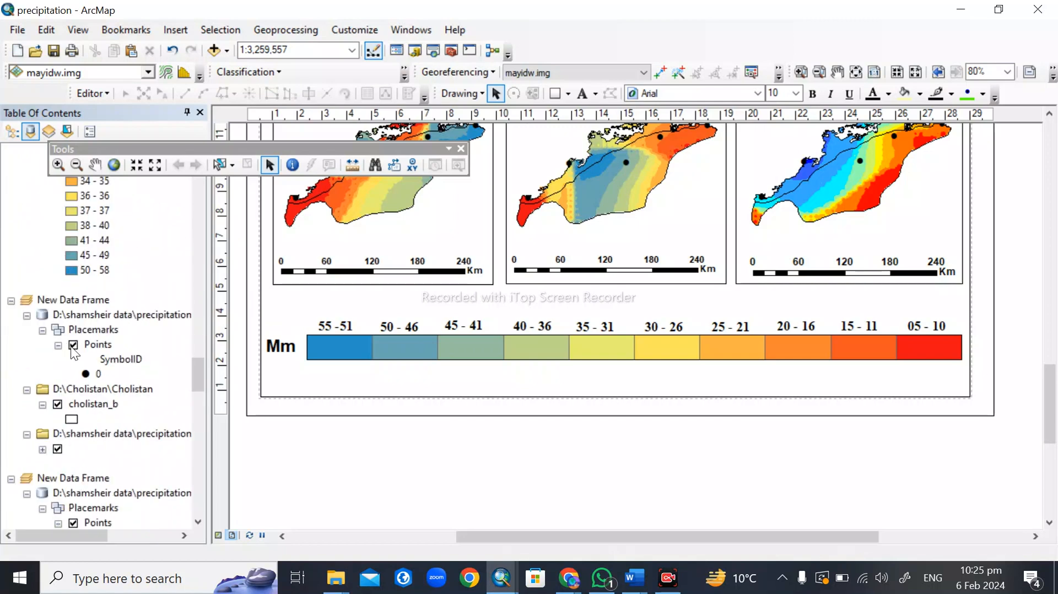
{"action": "left_click", "coordinate": [73, 346]}
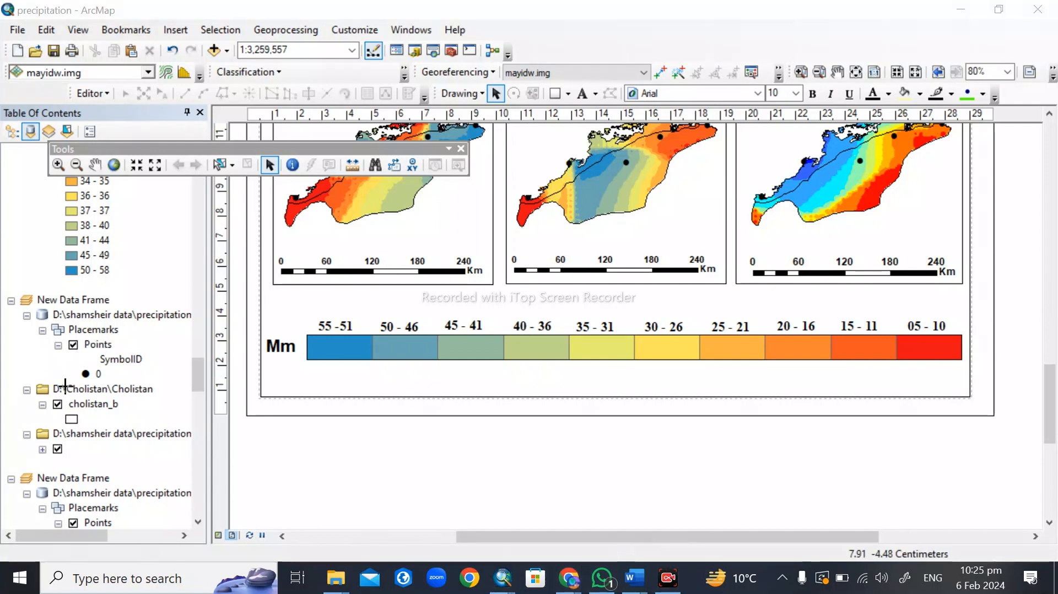
{"action": "mouse_move", "coordinate": [46, 339]}
{"action": "left_mouse_down"}
{"action": "mouse_move", "coordinate": [136, 356]}
{"action": "mouse_move", "coordinate": [150, 379]}
{"action": "left_mouse_up"}
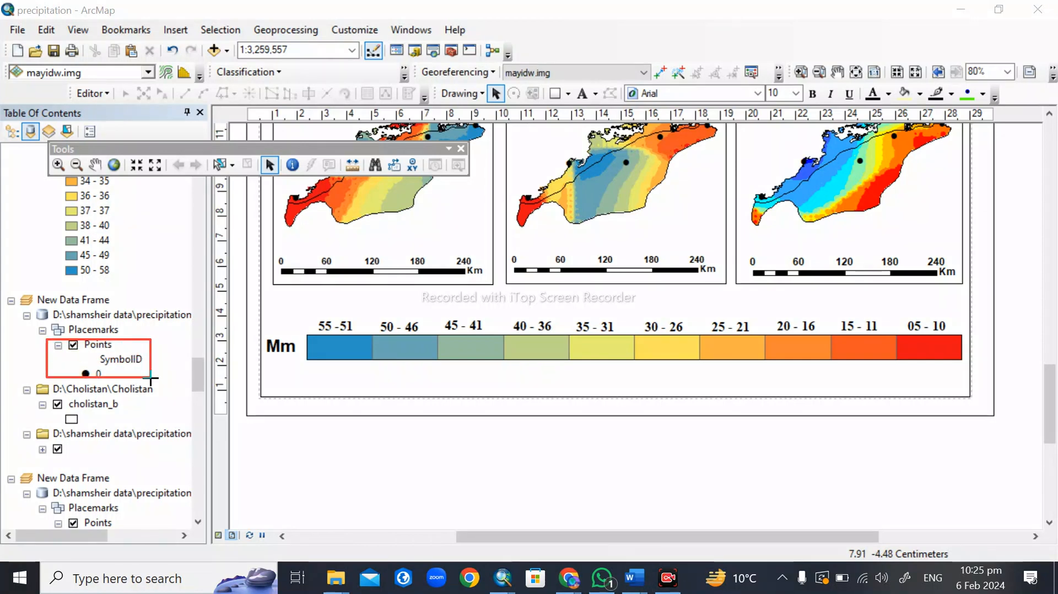
{"action": "left_click", "coordinate": [810, 544]}
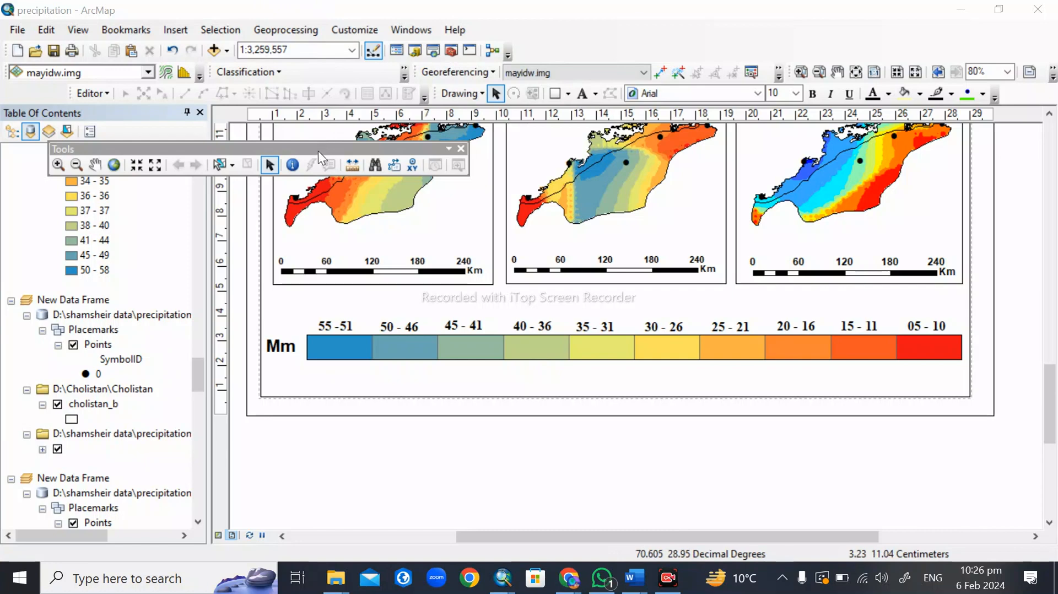
{"action": "left_click_drag", "start_coordinate": [318, 152], "coordinate": [567, 36]}
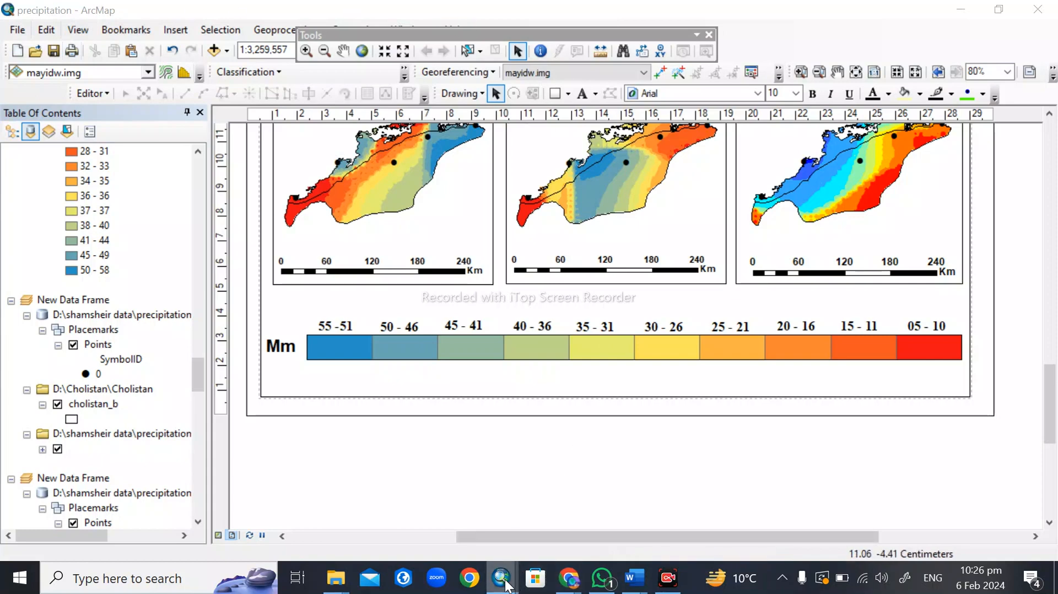
Return to the PROJECT.mxd document, view its Map Package sharing settings, and close them without sharing.
{"action": "mouse_move", "coordinate": [522, 572]}
{"action": "left_click", "coordinate": [591, 513]}
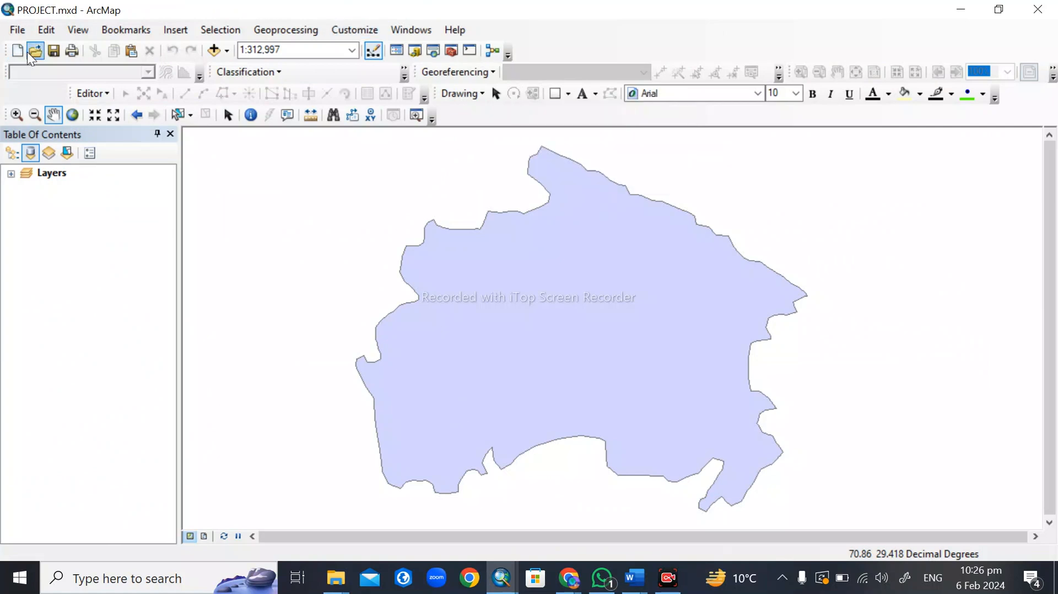
{"action": "left_click", "coordinate": [21, 29]}
{"action": "mouse_move", "coordinate": [55, 145]}
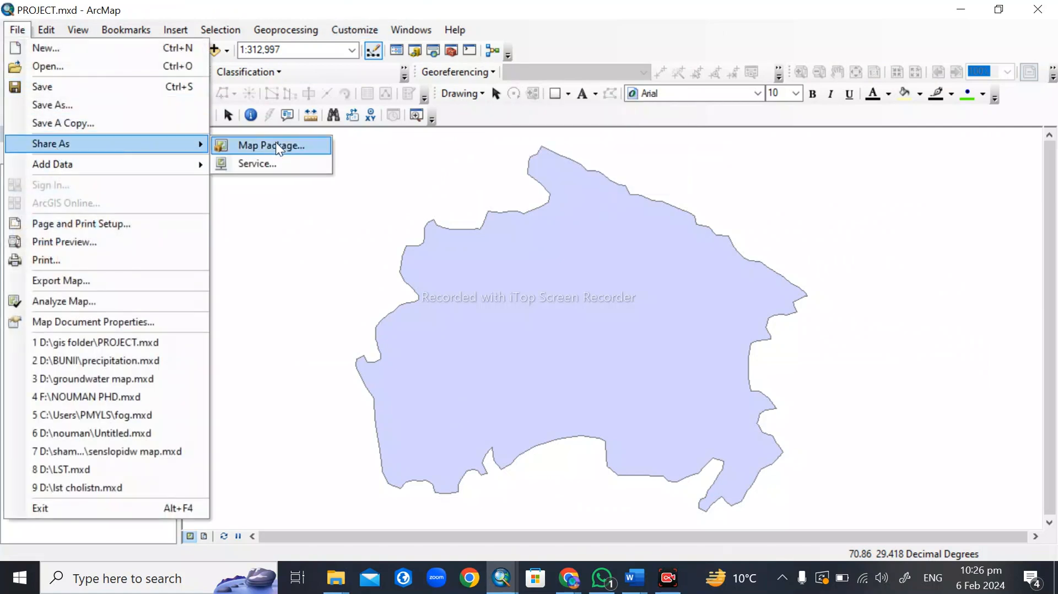
{"action": "left_click", "coordinate": [276, 145]}
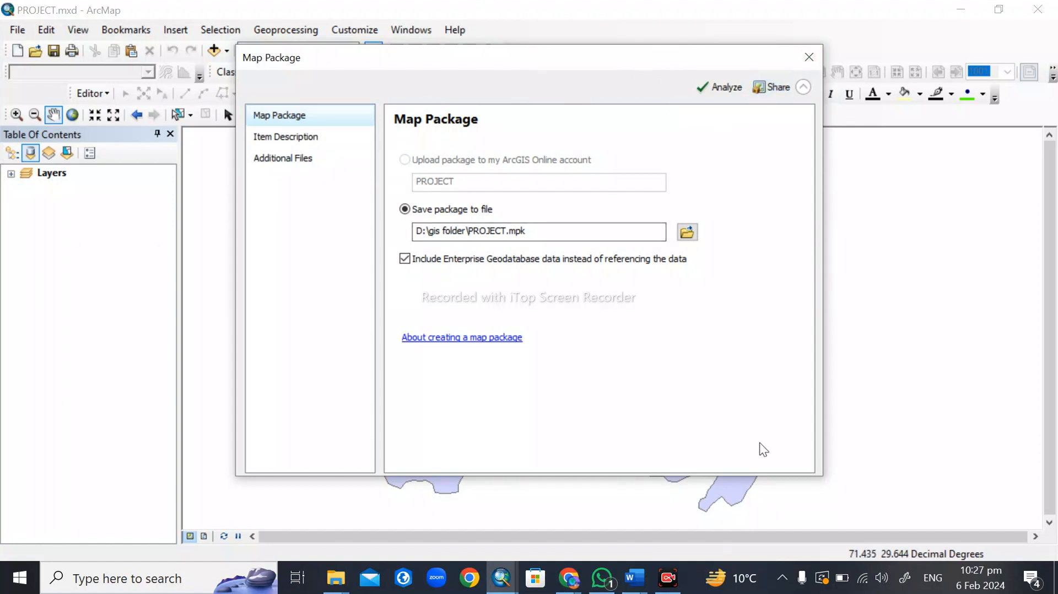
{"action": "left_click", "coordinate": [808, 57]}
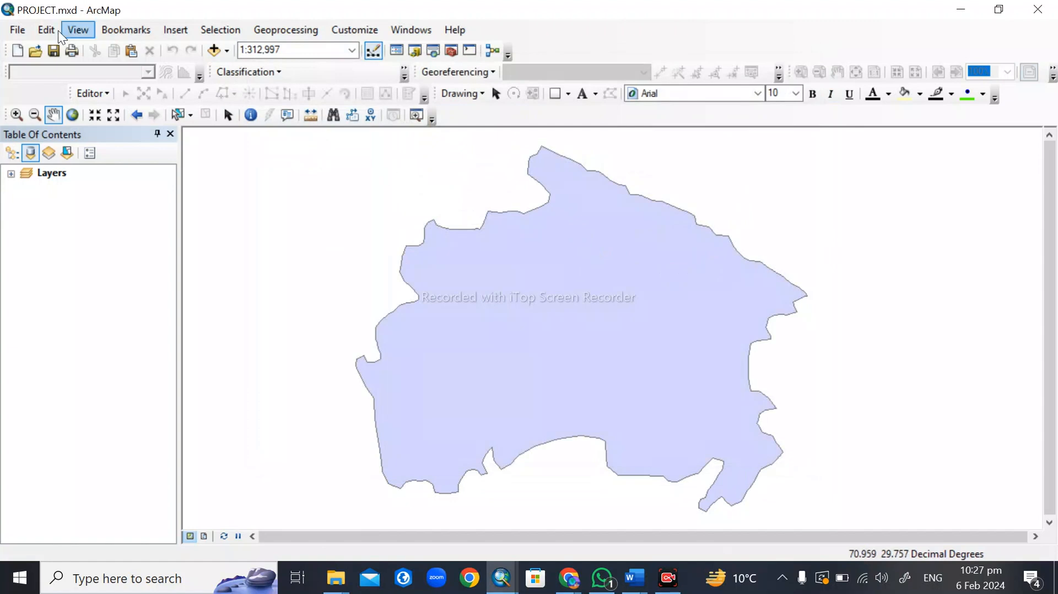
Review the options for adding data to the PROJECT map, including Add XY Data.
{"action": "left_click", "coordinate": [17, 31]}
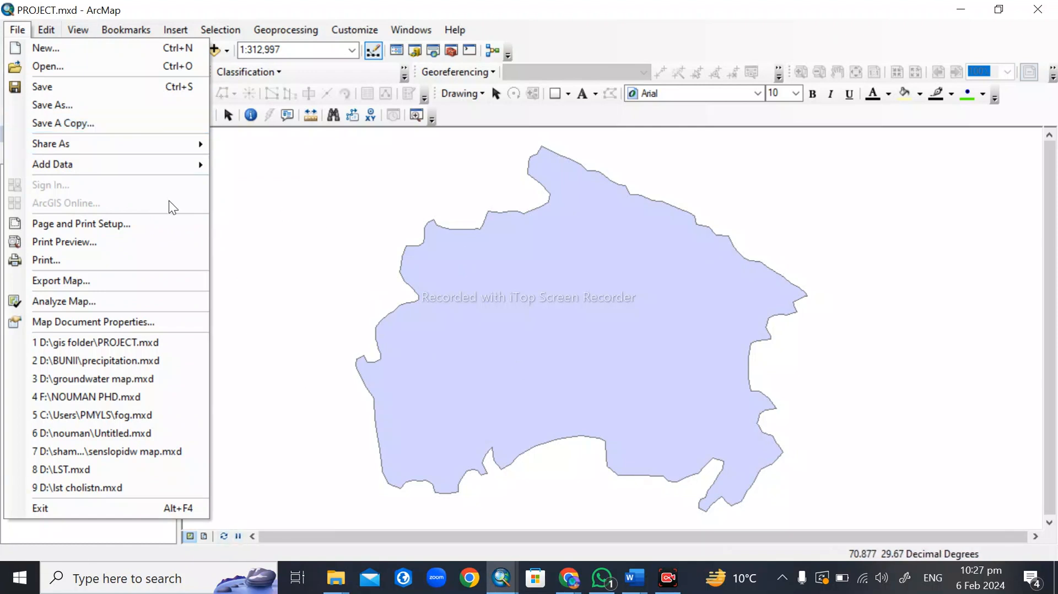
{"action": "left_click", "coordinate": [175, 30]}
{"action": "left_click", "coordinate": [16, 31]}
{"action": "mouse_move", "coordinate": [76, 164]}
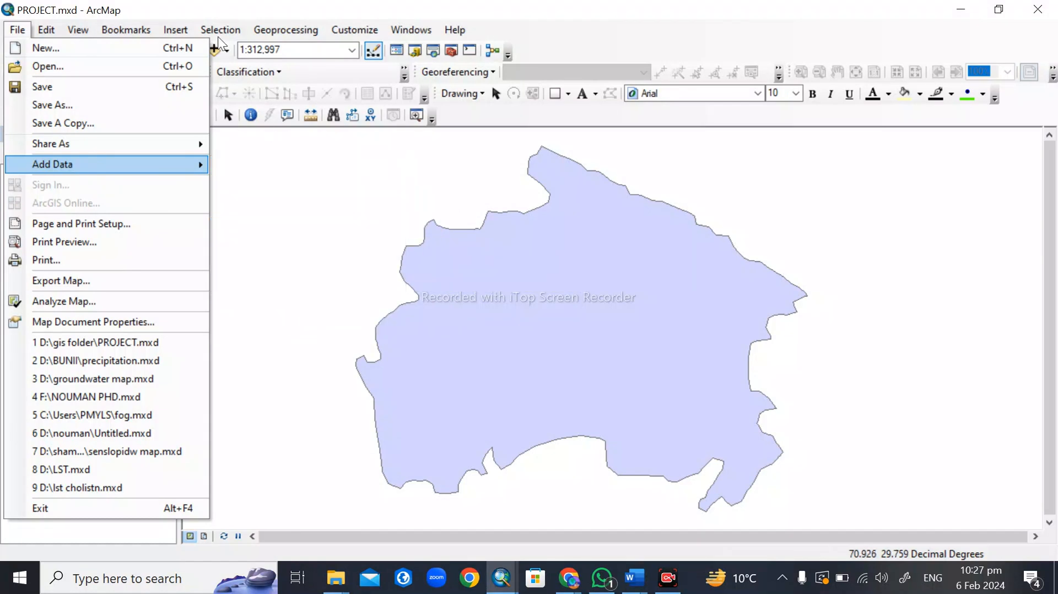
{"action": "mouse_move", "coordinate": [219, 32]}
{"action": "left_click", "coordinate": [139, 201]}
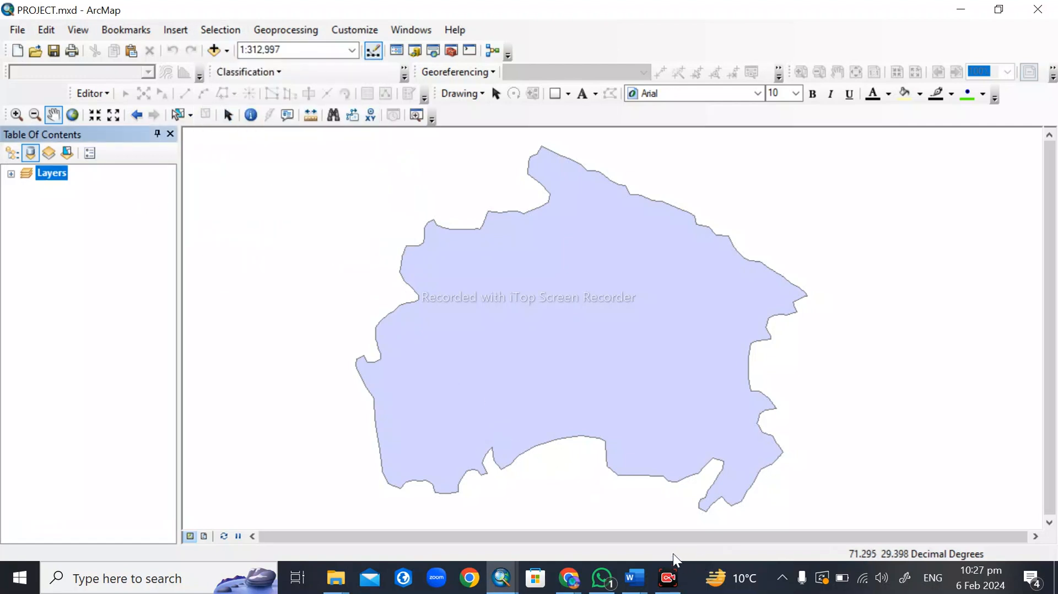
{"action": "key", "text": "super+shift+s"}
{"action": "left_click_drag", "start_coordinate": [201, 33], "coordinate": [267, 96]}
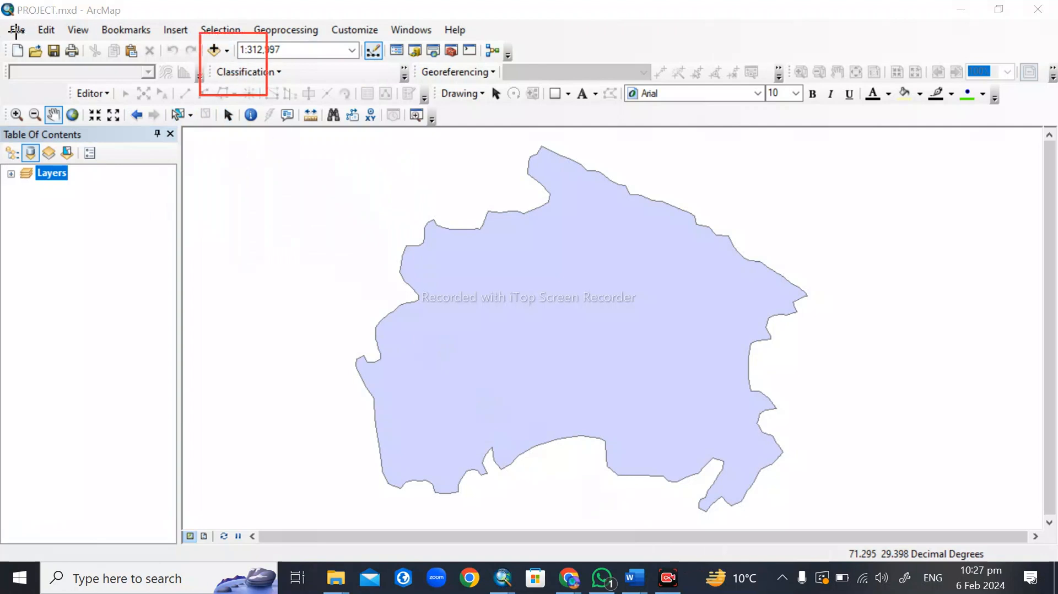
{"action": "left_click", "coordinate": [812, 549]}
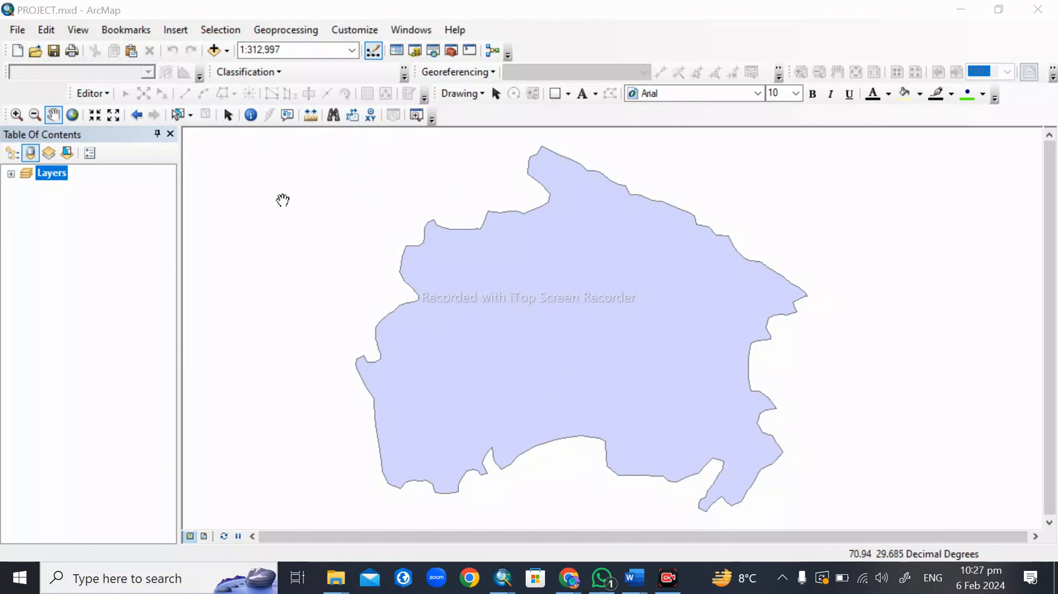
{"action": "left_click", "coordinate": [227, 52]}
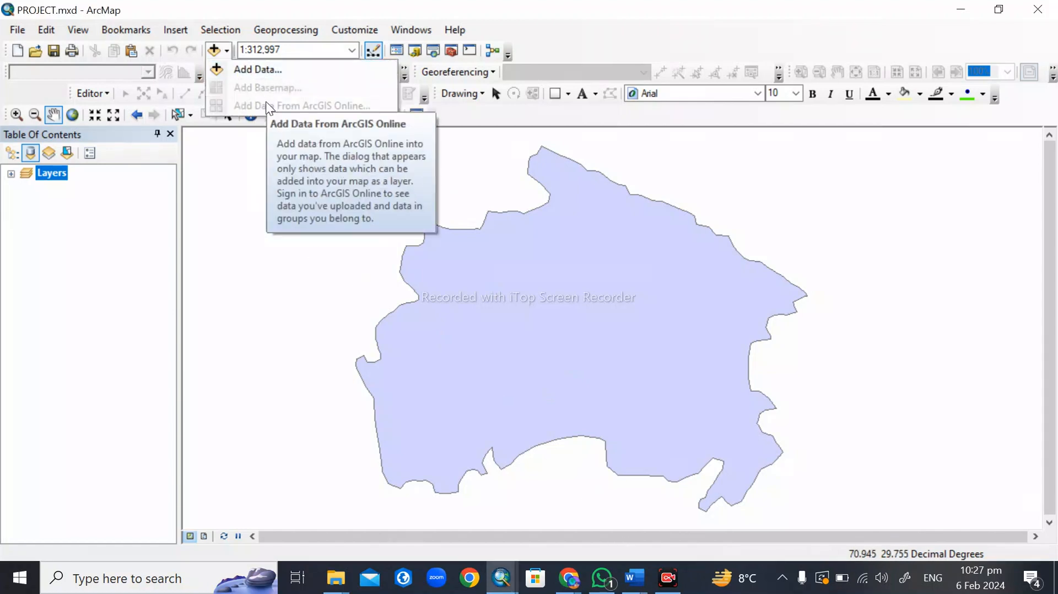
{"action": "left_click", "coordinate": [22, 60]}
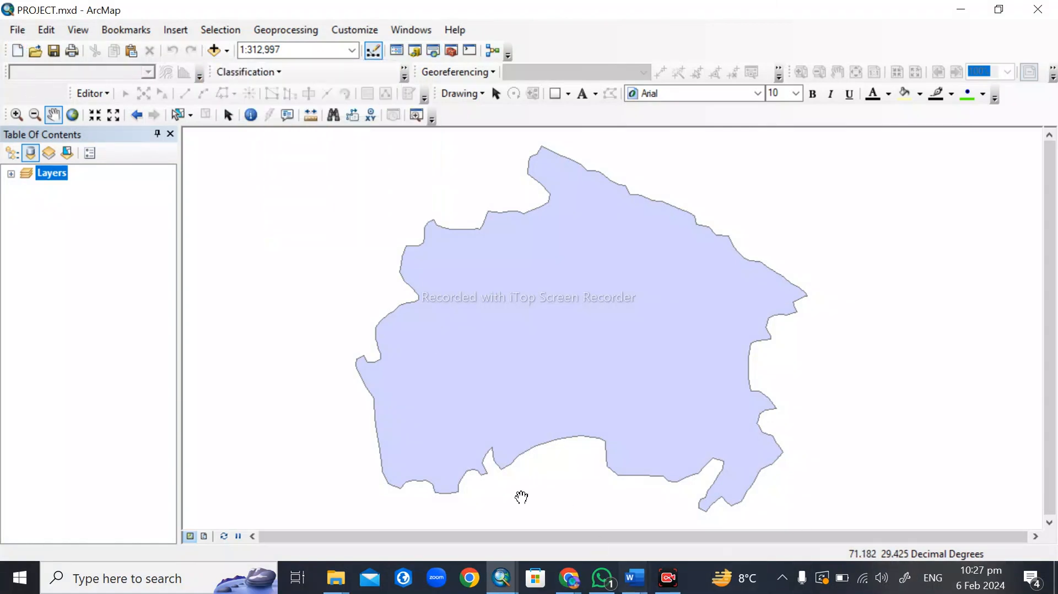
{"action": "left_click", "coordinate": [21, 29]}
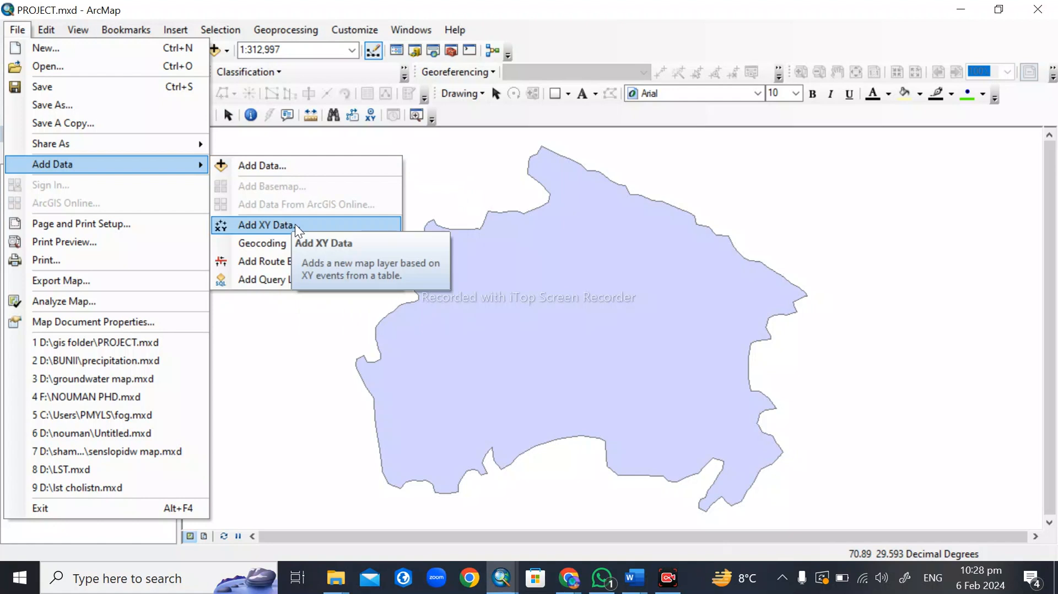
{"action": "mouse_move", "coordinate": [298, 248]}
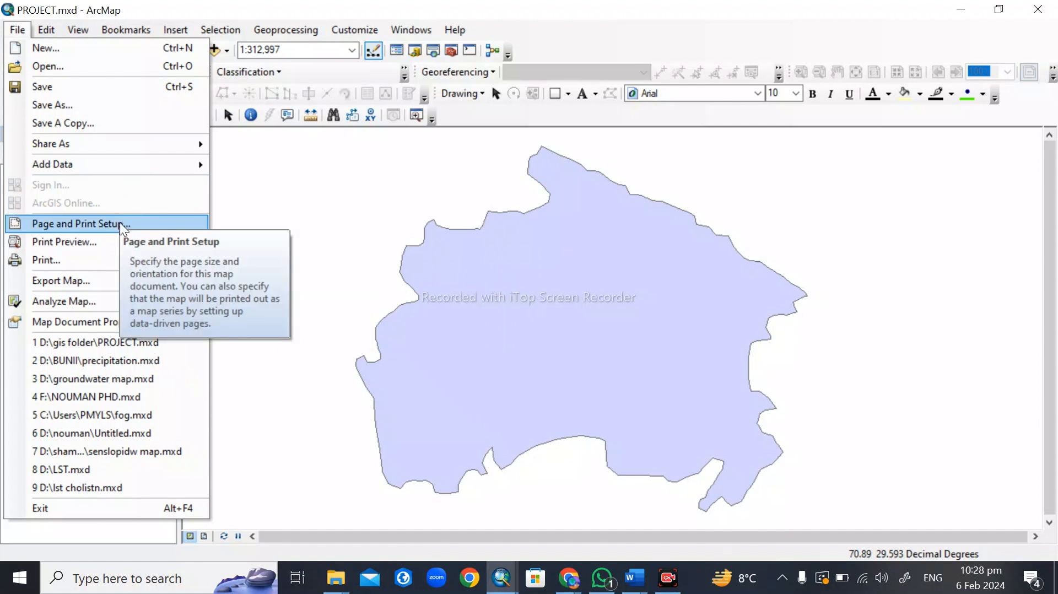
Show the PROJECT map in layout view with its page outline.
{"action": "left_click", "coordinate": [209, 544]}
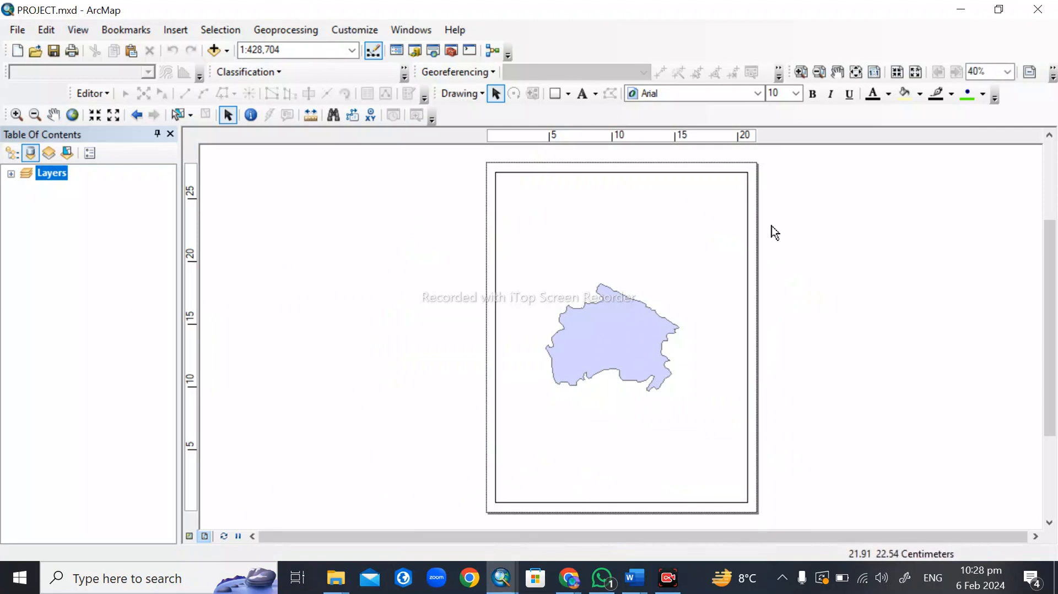
{"action": "key", "text": "super+shift+s"}
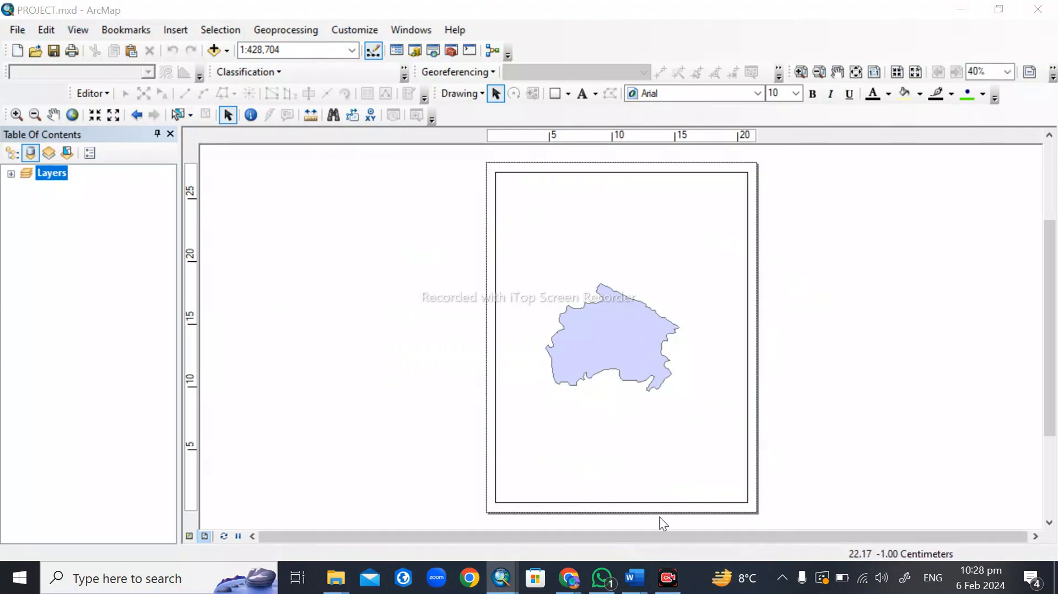
{"action": "left_click_drag", "start_coordinate": [491, 160], "coordinate": [752, 504]}
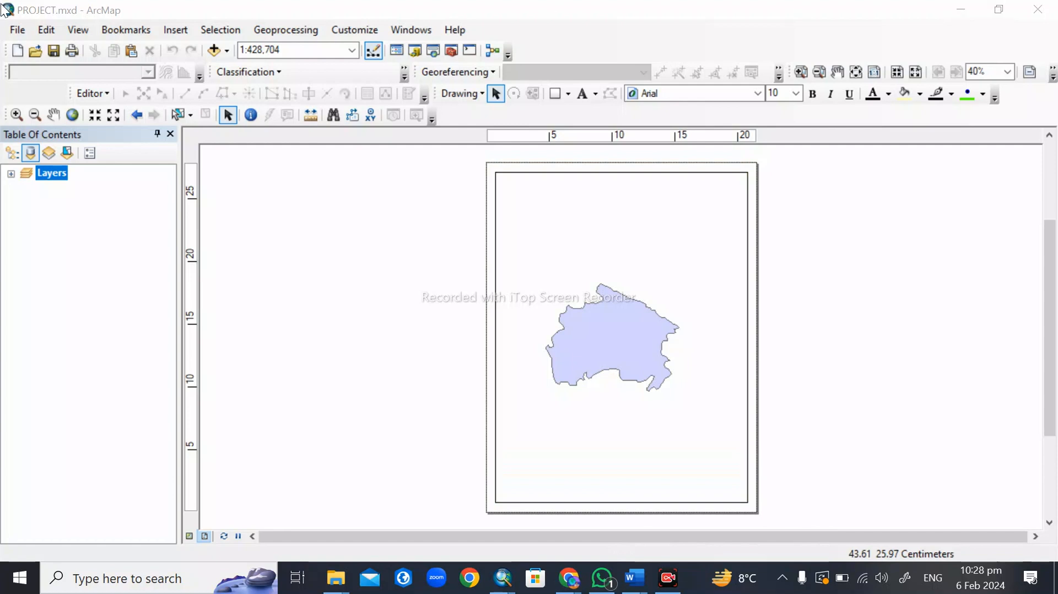
Set the paper size to A4 in the page and print setup.
{"action": "left_click", "coordinate": [18, 30]}
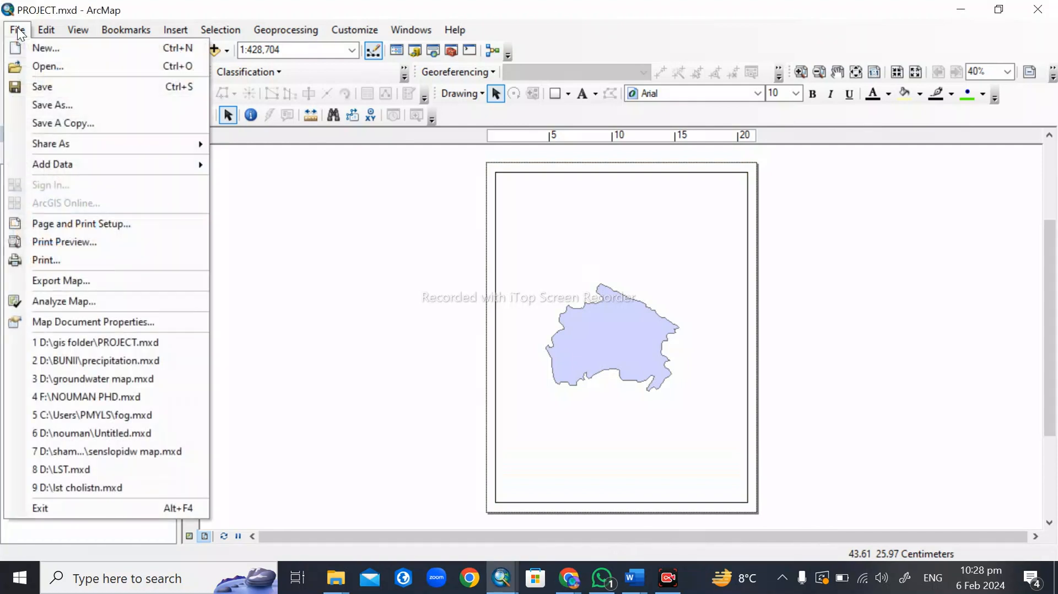
{"action": "left_click", "coordinate": [55, 223]}
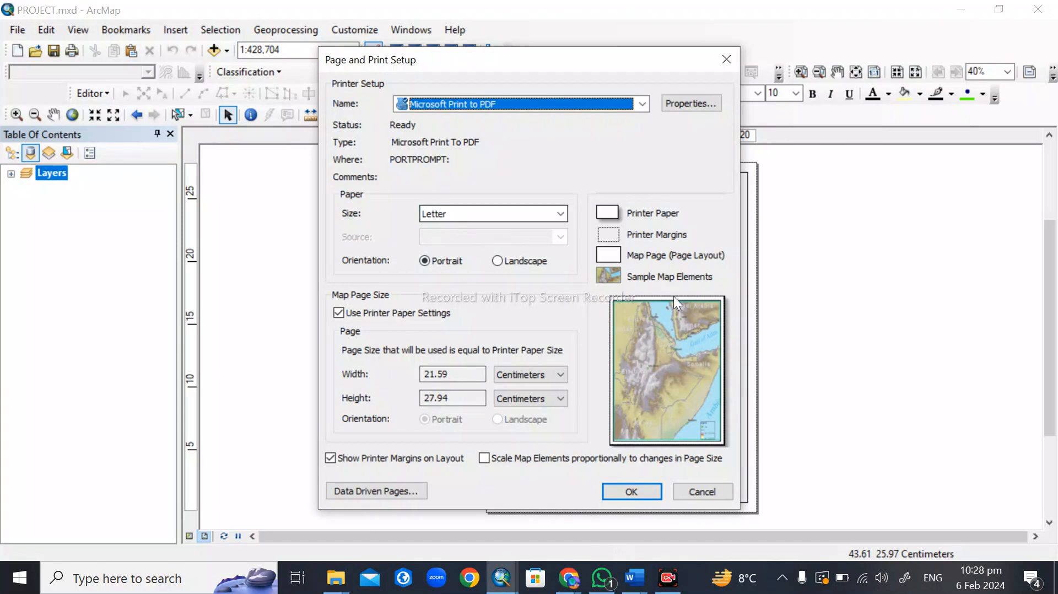
{"action": "left_click", "coordinate": [561, 215]}
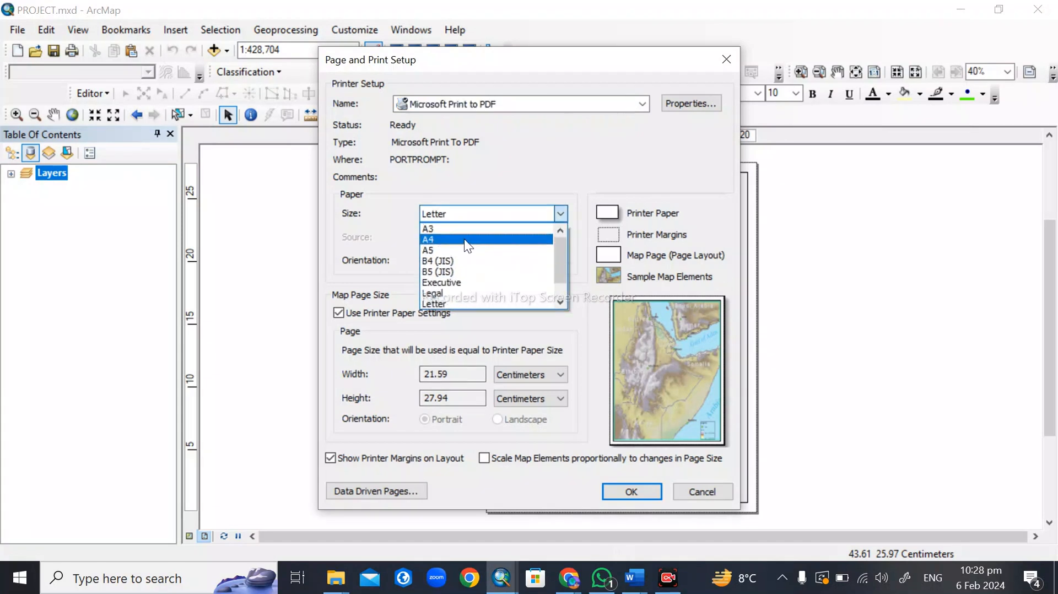
{"action": "left_click", "coordinate": [466, 240]}
{"action": "left_click", "coordinate": [632, 492]}
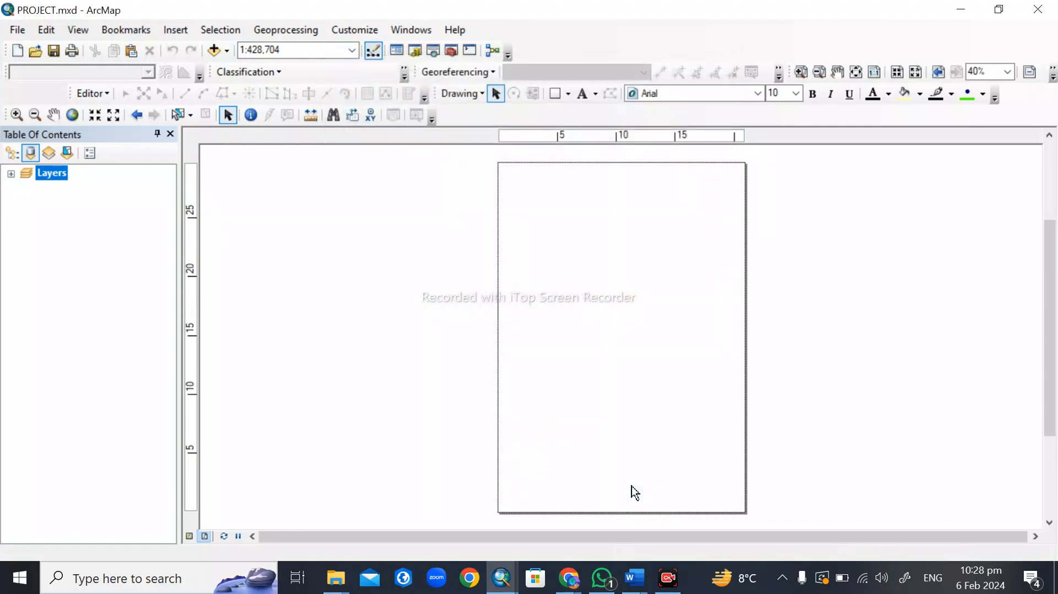
Stretch the data frame's upper edge to near the top of the A4 page and shift the frame to fit inside it.
{"action": "left_click", "coordinate": [618, 220]}
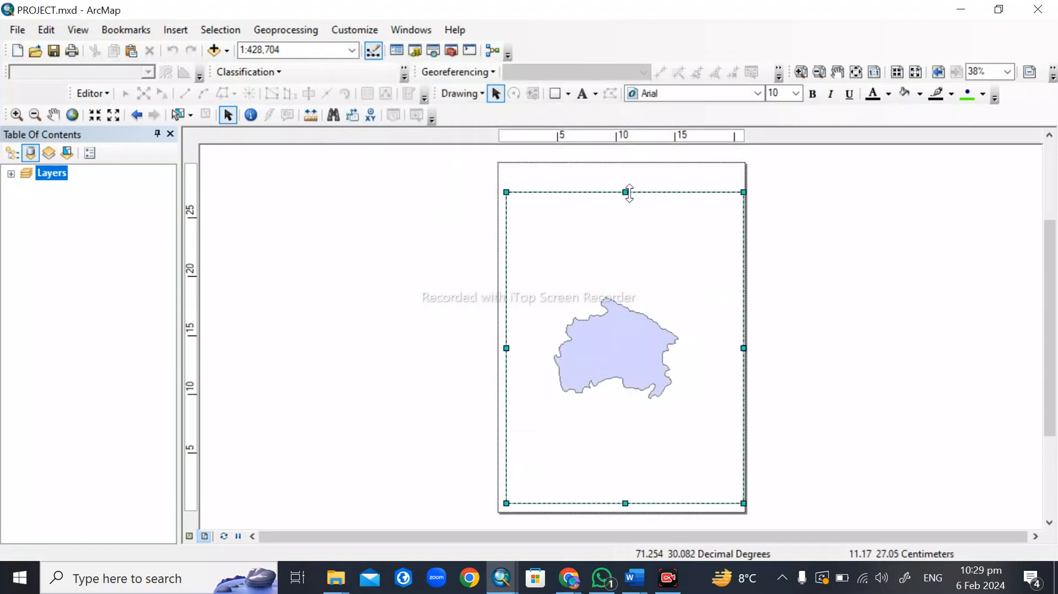
{"action": "left_click_drag", "start_coordinate": [625, 192], "coordinate": [625, 167]}
{"action": "left_click_drag", "start_coordinate": [676, 255], "coordinate": [672, 257]}
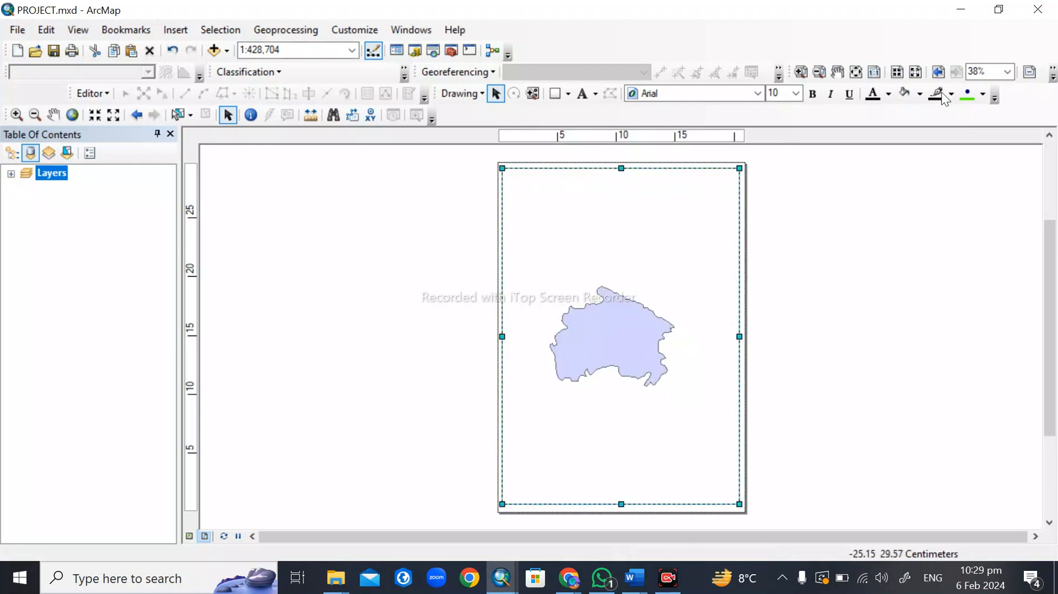
Start exporting the PROJECT map and look through the existing images in the precipt map folder.
{"action": "left_click", "coordinate": [16, 30]}
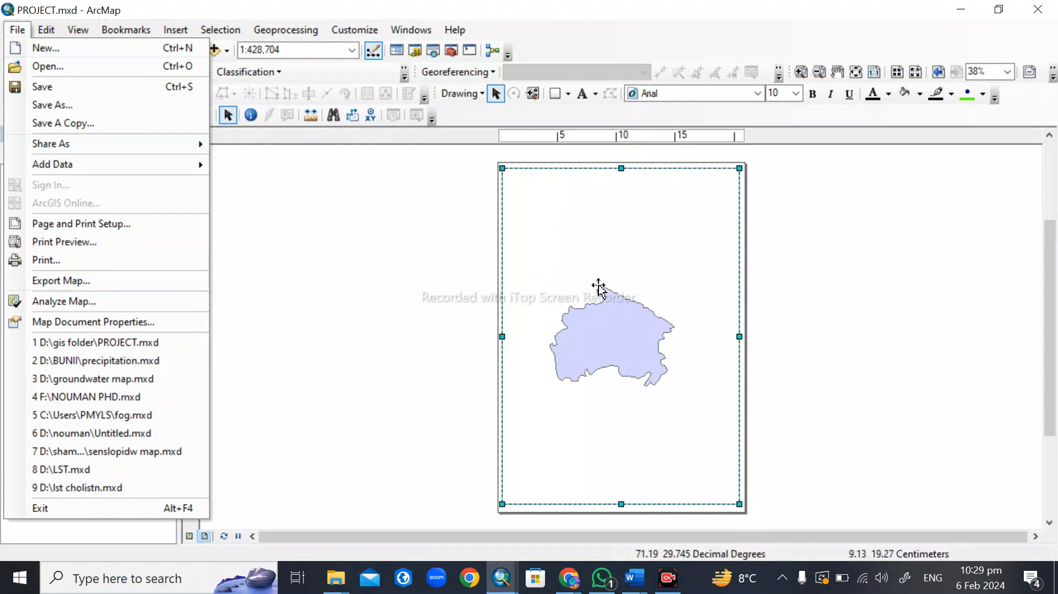
{"action": "left_click", "coordinate": [65, 280]}
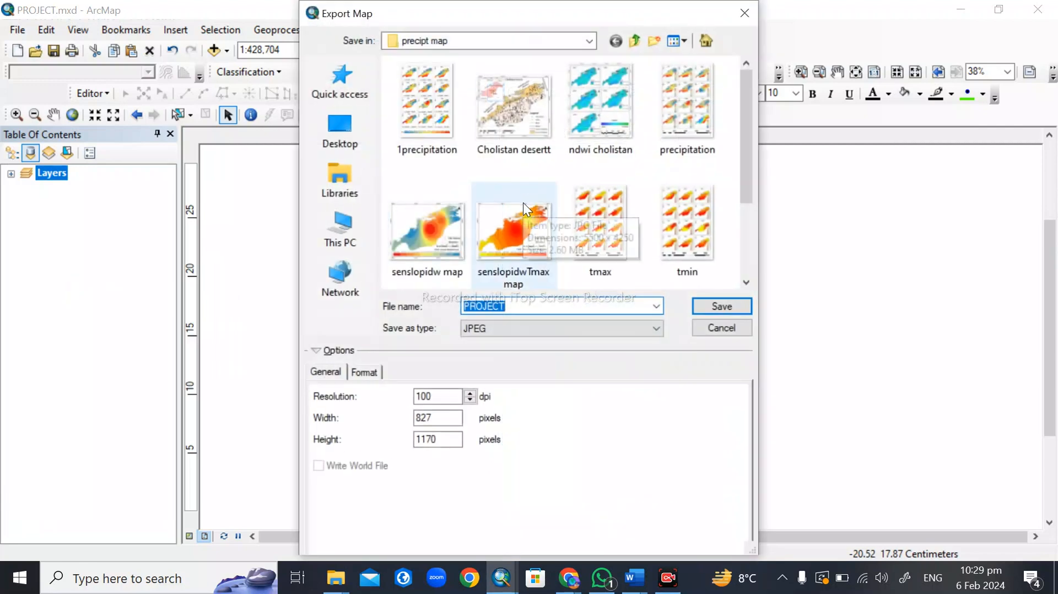
{"action": "scroll", "coordinate": [606, 218], "scroll_direction": "down", "scroll_amount": 2}
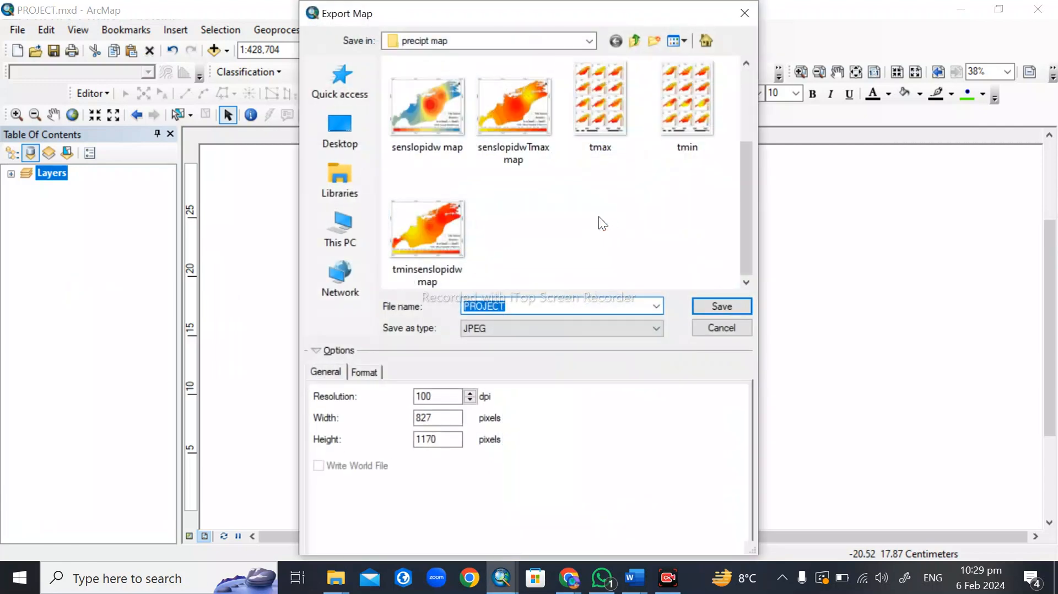
{"action": "scroll", "coordinate": [600, 218], "scroll_direction": "up", "scroll_amount": 2}
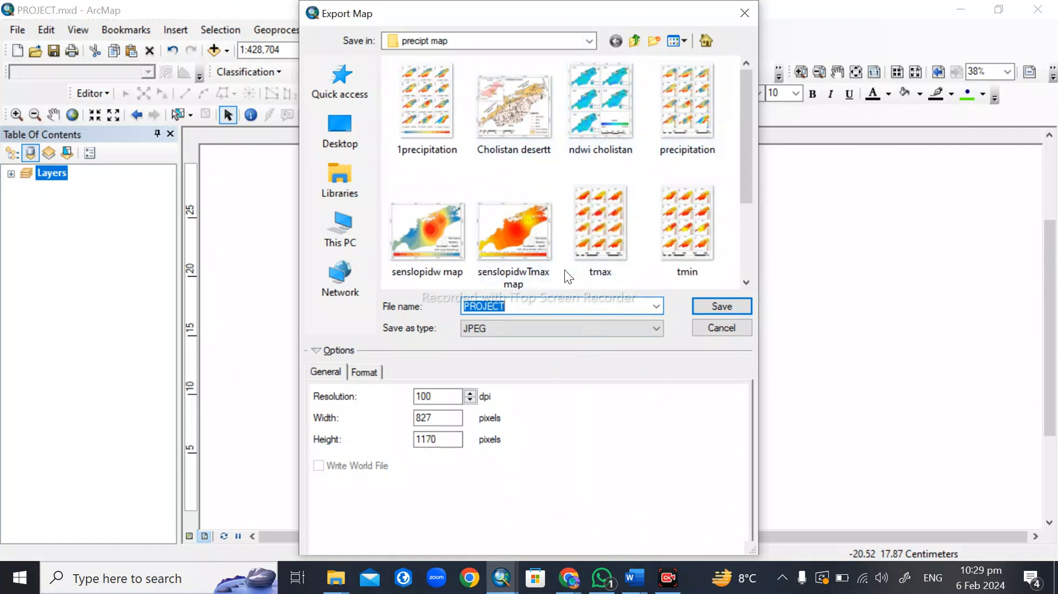
{"action": "left_click", "coordinate": [521, 309]}
{"action": "key", "text": "super+shift+s"}
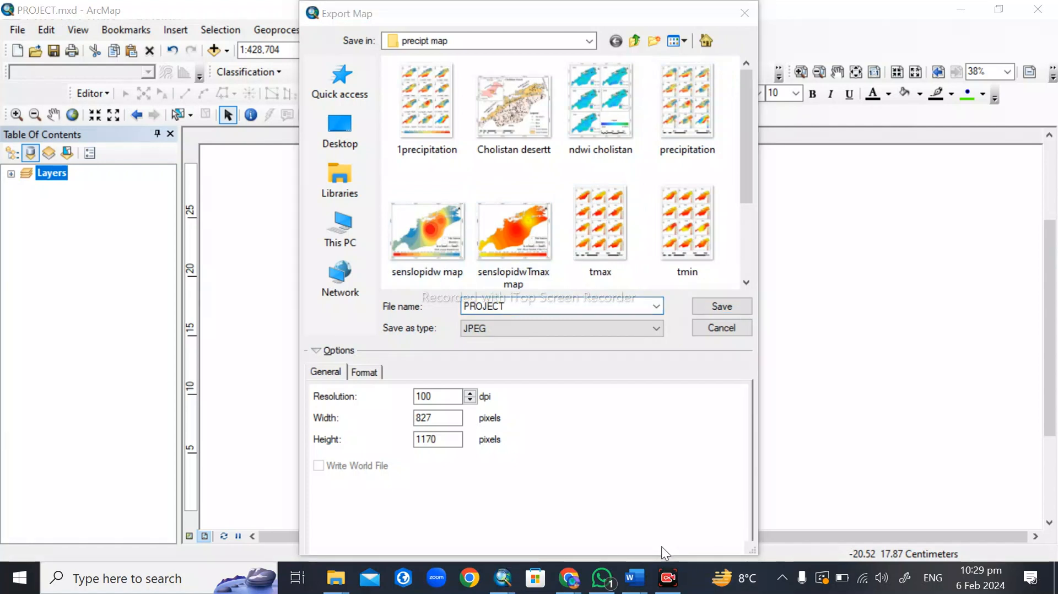
{"action": "left_click_drag", "start_coordinate": [56, 1], "coordinate": [94, 26]}
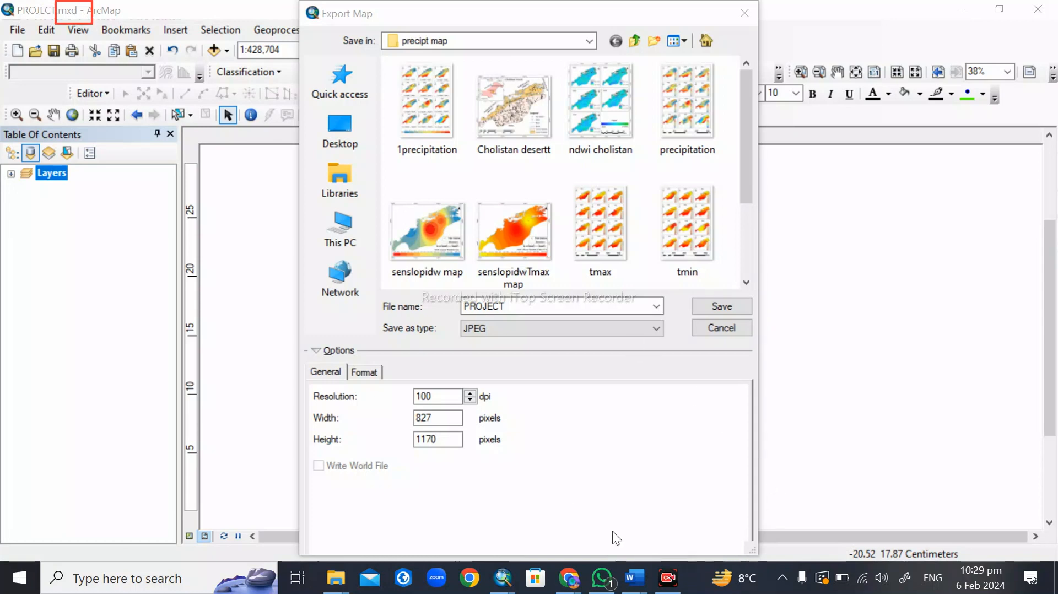
{"action": "left_click_drag", "start_coordinate": [117, 90], "coordinate": [74, 19]}
{"action": "mouse_move", "coordinate": [74, 20]}
{"action": "left_mouse_down"}
{"action": "mouse_move", "coordinate": [69, 34]}
{"action": "mouse_move", "coordinate": [93, 34]}
{"action": "left_mouse_up"}
{"action": "left_click", "coordinate": [518, 312]}
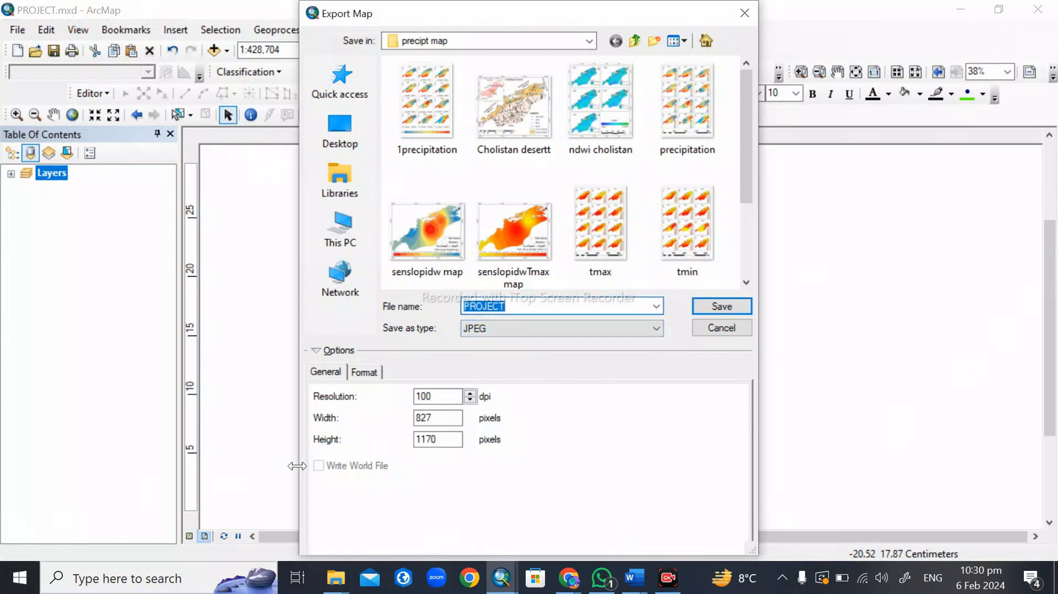
Keep PROJECT as the export file name and choose JPEG from the available file types.
{"action": "left_click", "coordinate": [534, 306]}
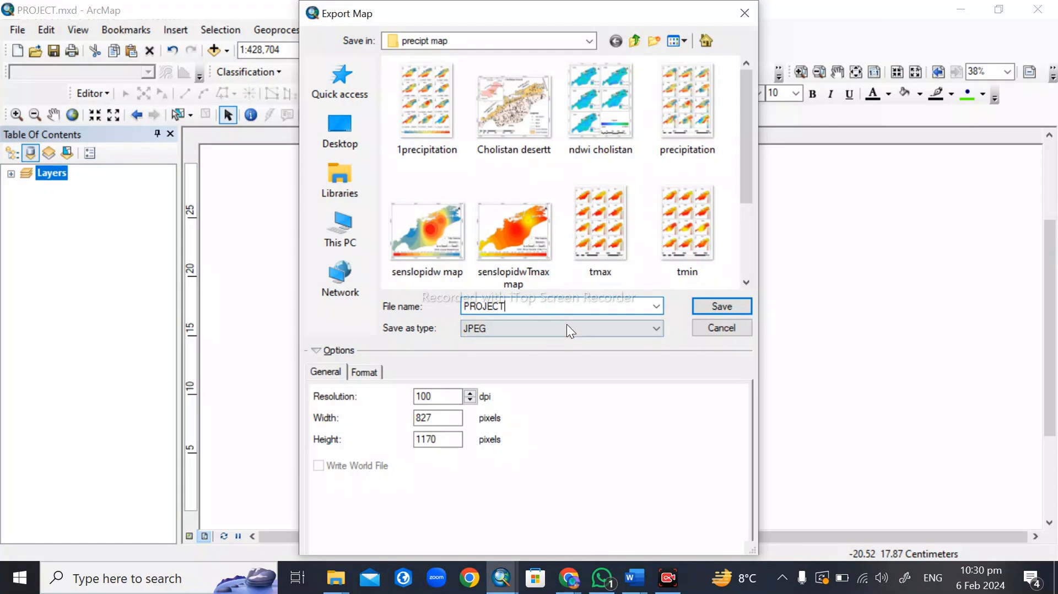
{"action": "left_click", "coordinate": [653, 328]}
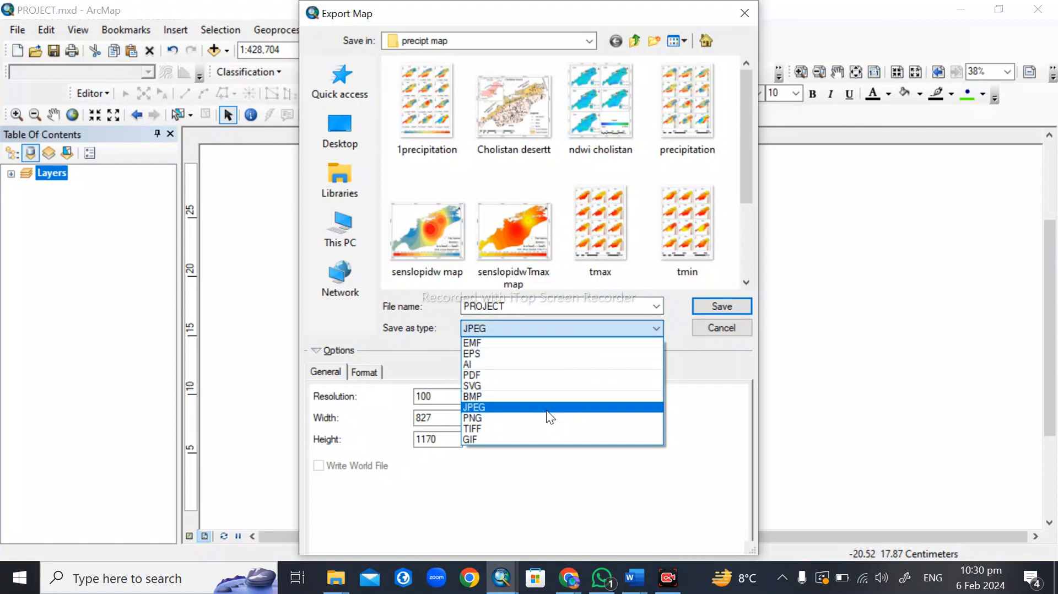
{"action": "left_click", "coordinate": [512, 407]}
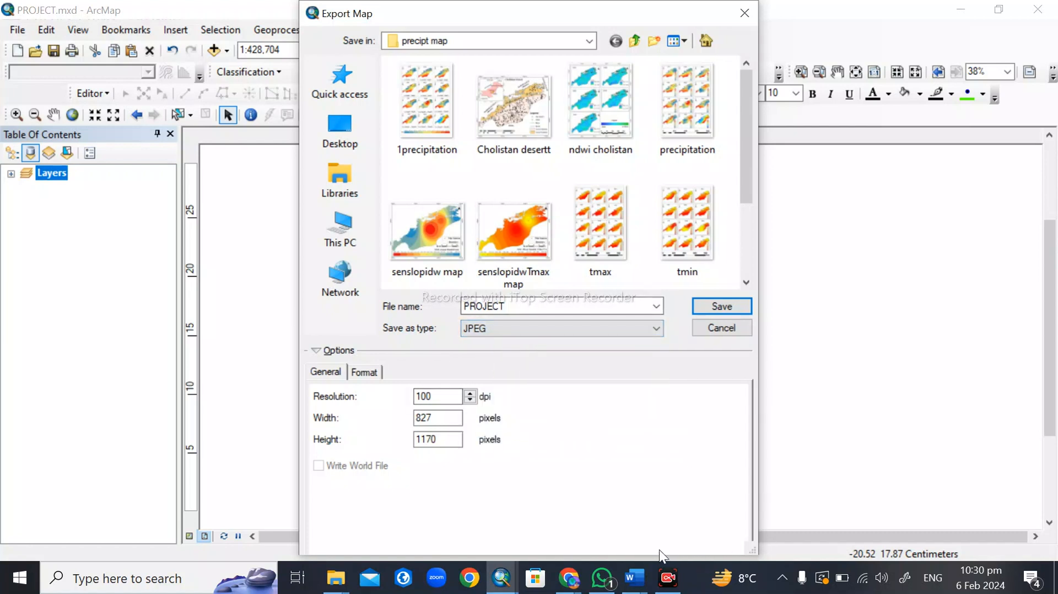
{"action": "key", "text": "super+shift+s"}
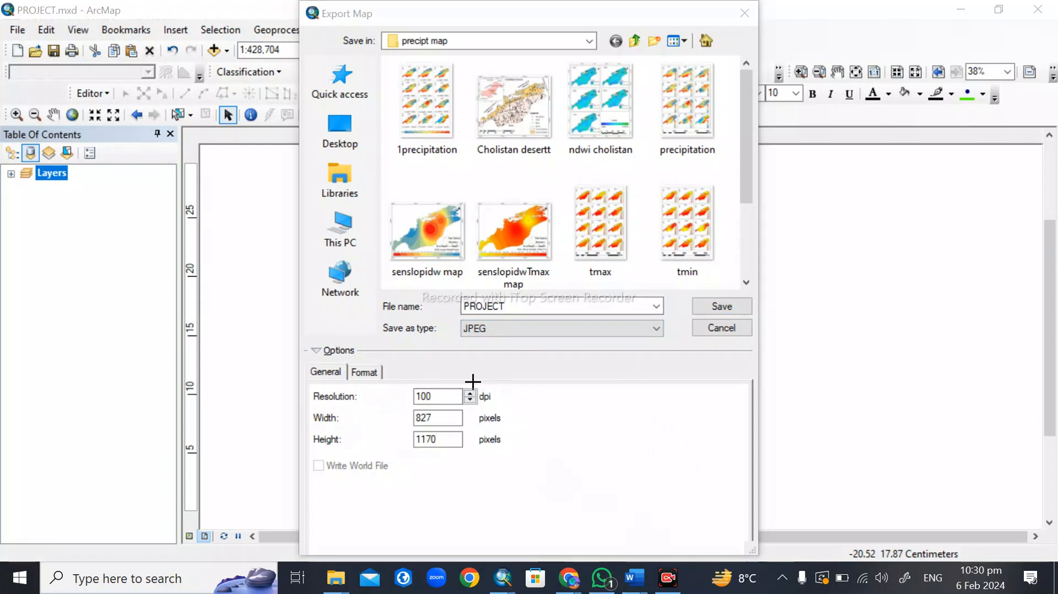
{"action": "mouse_move", "coordinate": [473, 382]}
{"action": "left_mouse_down"}
{"action": "mouse_move", "coordinate": [501, 411]}
{"action": "mouse_move", "coordinate": [567, 409]}
{"action": "mouse_move", "coordinate": [494, 406]}
{"action": "left_mouse_up"}
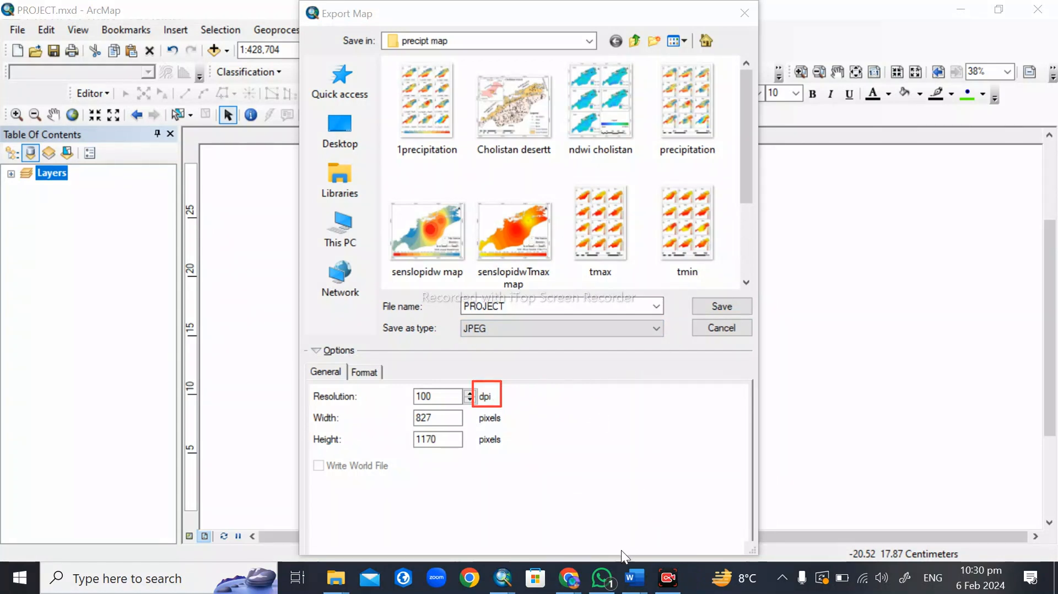
{"action": "left_click_drag", "start_coordinate": [298, 383], "coordinate": [408, 411]}
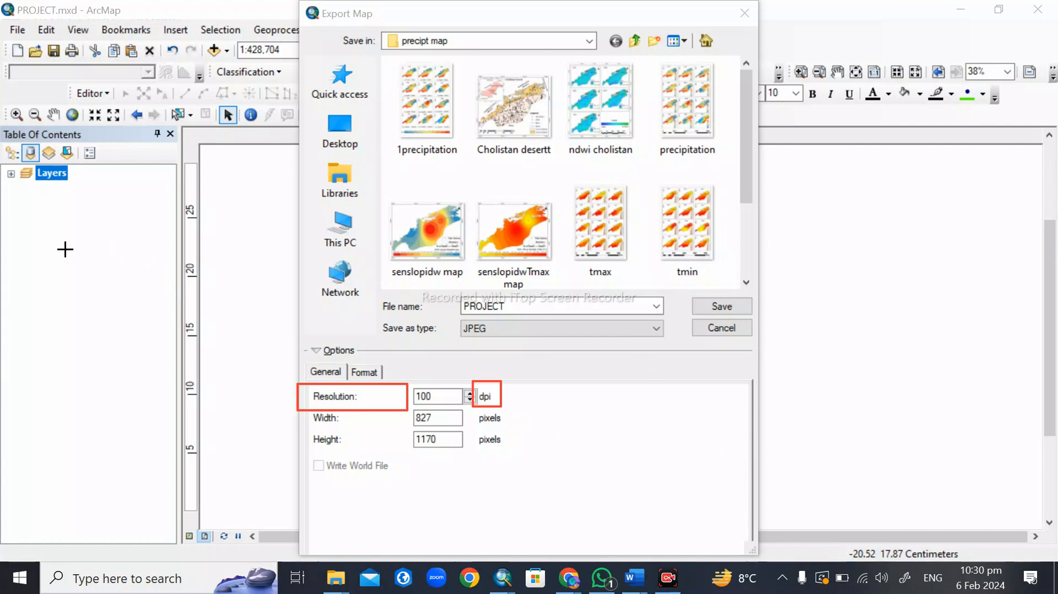
{"action": "left_click", "coordinate": [813, 552]}
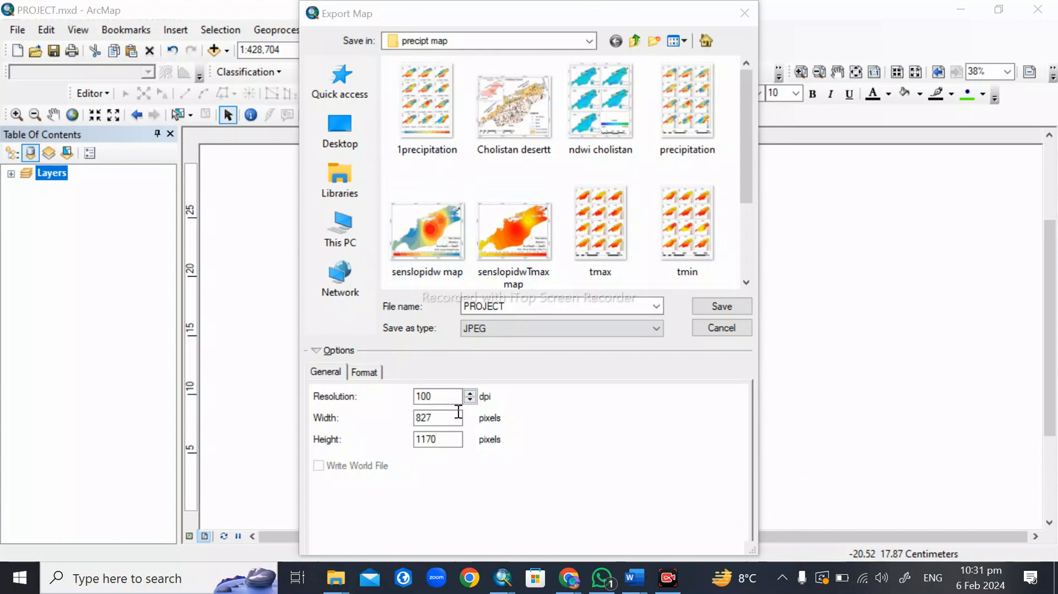
Try an export resolution of 200 dpi and inspect the image width and height in pixels.
{"action": "left_click", "coordinate": [470, 395]}
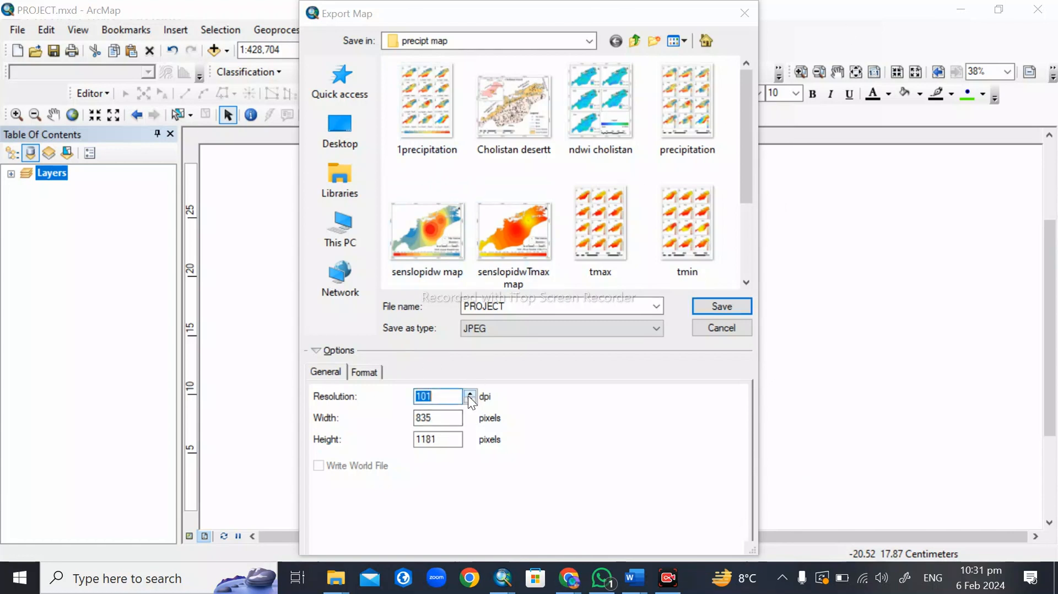
{"action": "left_click", "coordinate": [470, 401]}
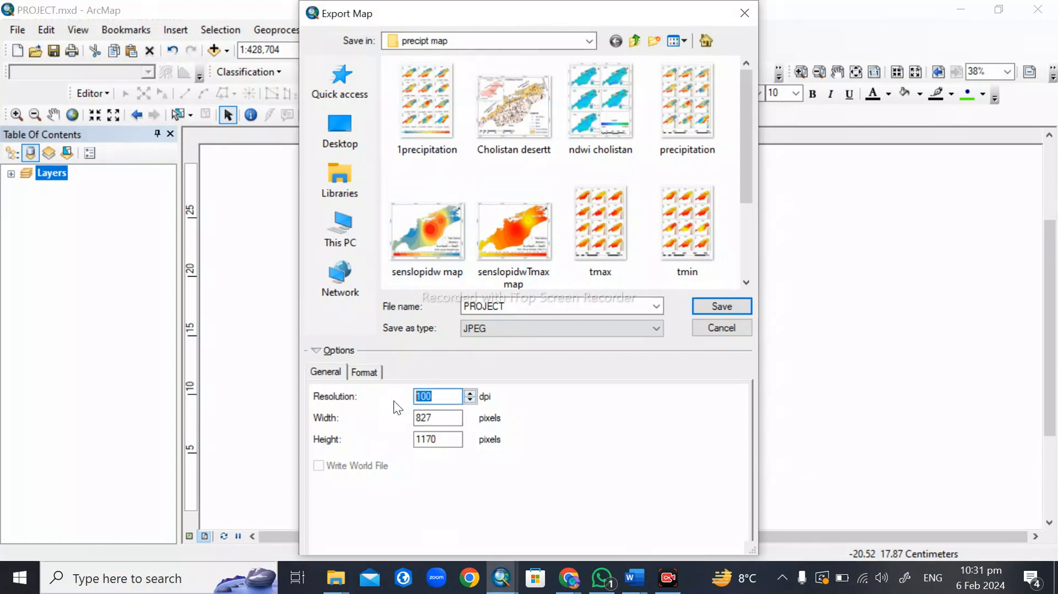
{"action": "type", "text": "200"}
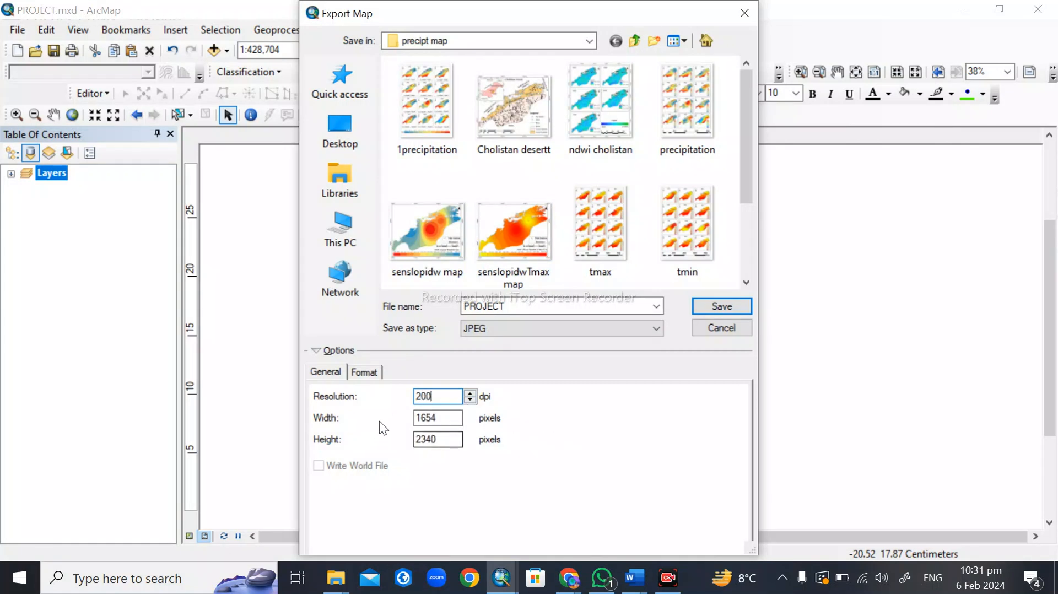
{"action": "left_click", "coordinate": [446, 420]}
{"action": "double_click", "coordinate": [447, 445]}
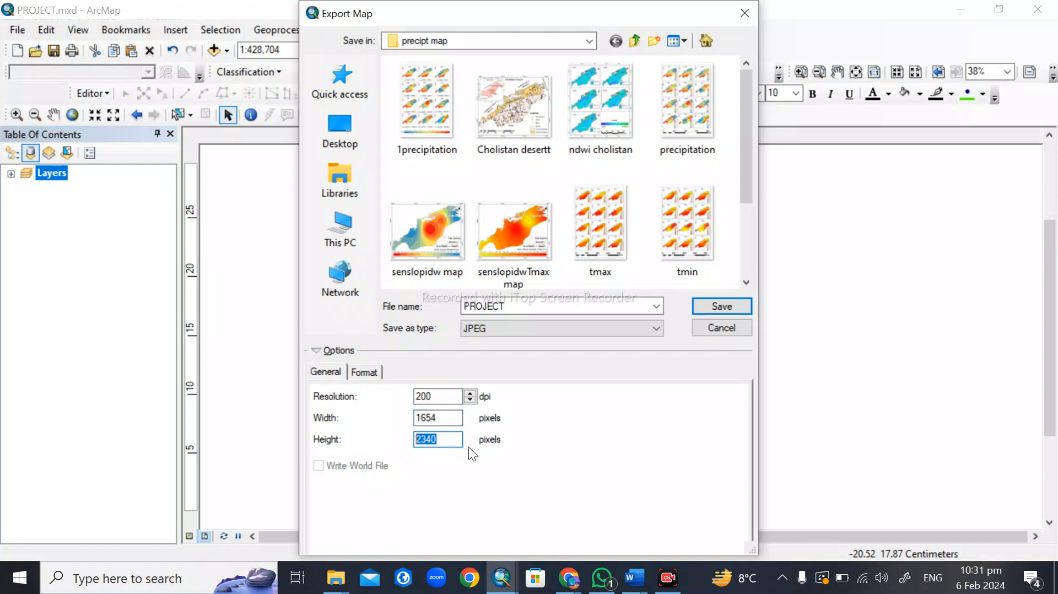
{"action": "left_click", "coordinate": [452, 444]}
Set the export resolution to 400 dpi and save the map as a JPEG in the precipt map folder.
{"action": "double_click", "coordinate": [434, 397]}
{"action": "type", "text": "40"}
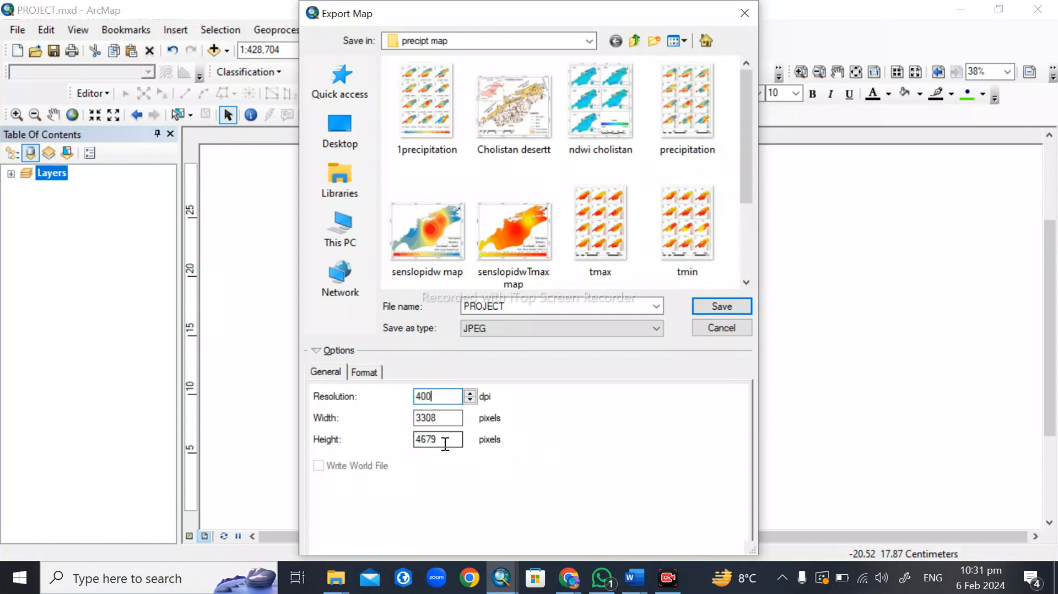
{"action": "left_click_drag", "start_coordinate": [444, 441], "coordinate": [418, 439]}
{"action": "left_click", "coordinate": [445, 443]}
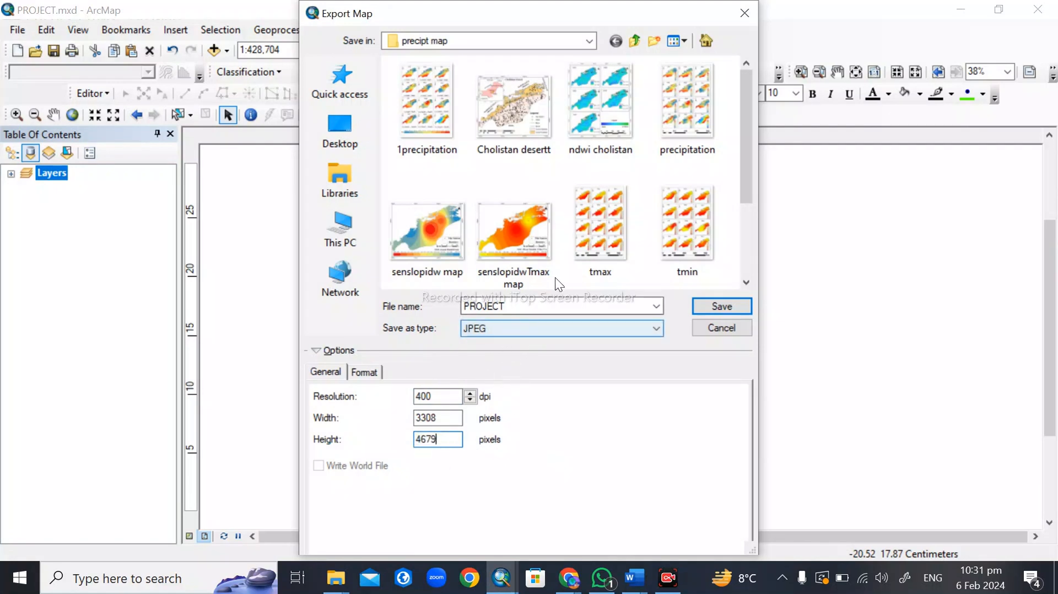
{"action": "left_click", "coordinate": [723, 304]}
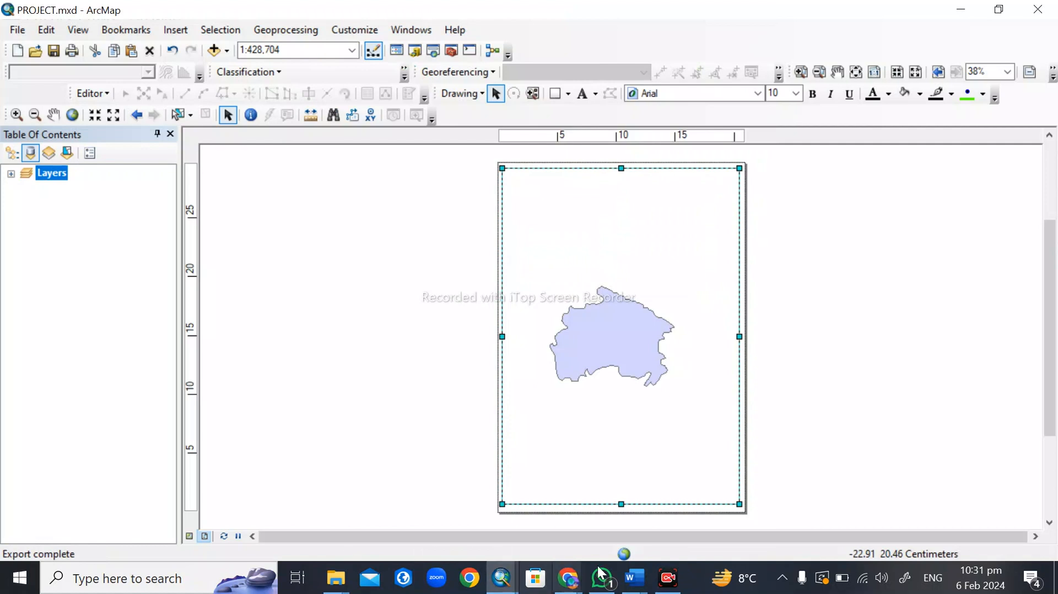
{"action": "key", "text": "shift+super+s"}
{"action": "left_click_drag", "start_coordinate": [3, 546], "coordinate": [90, 564]}
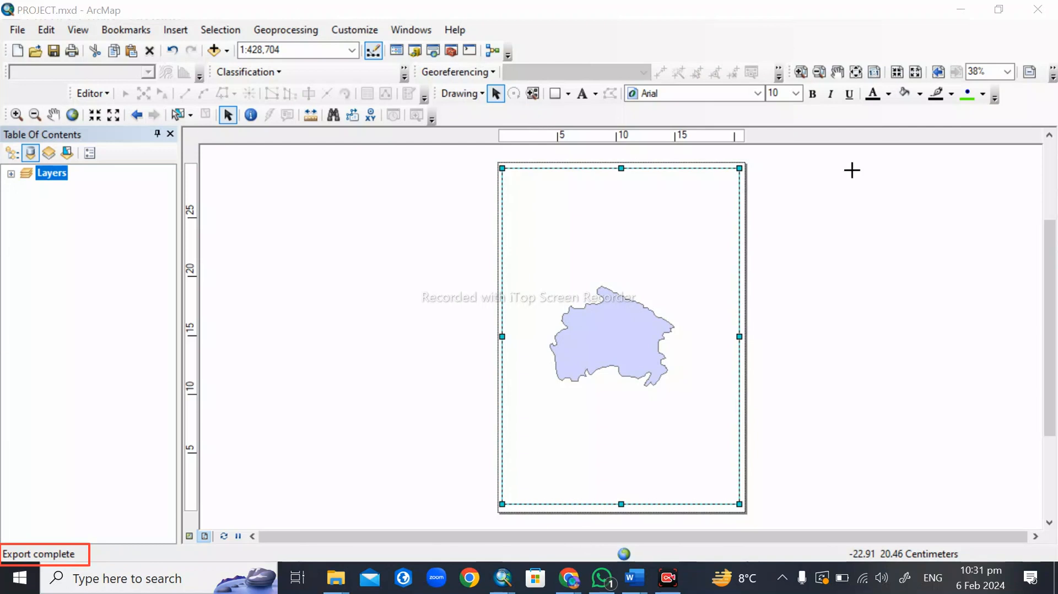
{"action": "left_click", "coordinate": [808, 550]}
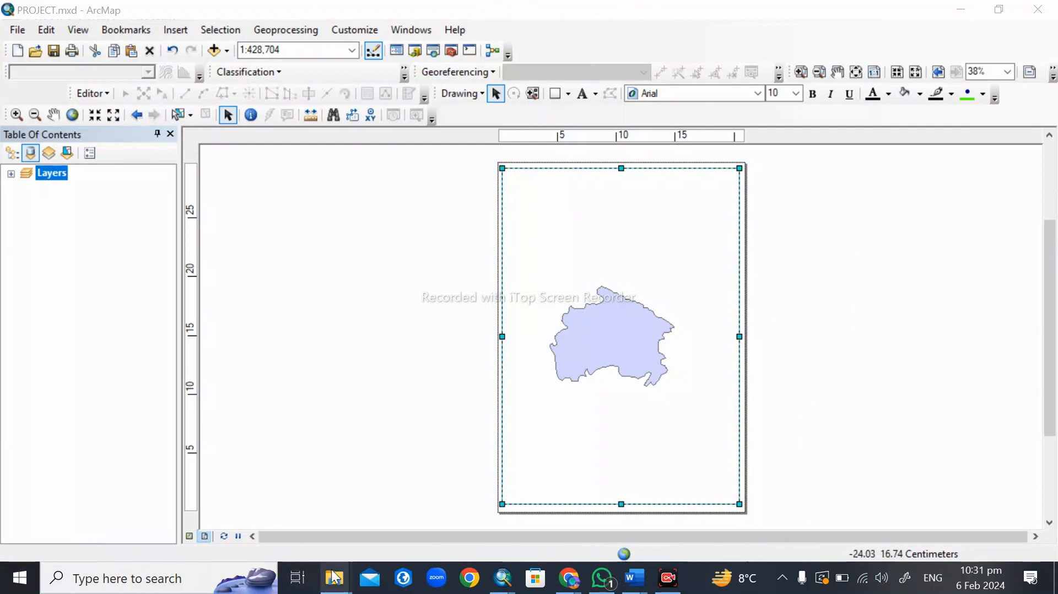
Switch to File Explorer, open the exported PROJECT image from the recent files to check it, and close it.
{"action": "mouse_move", "coordinate": [335, 576]}
{"action": "left_click", "coordinate": [334, 524]}
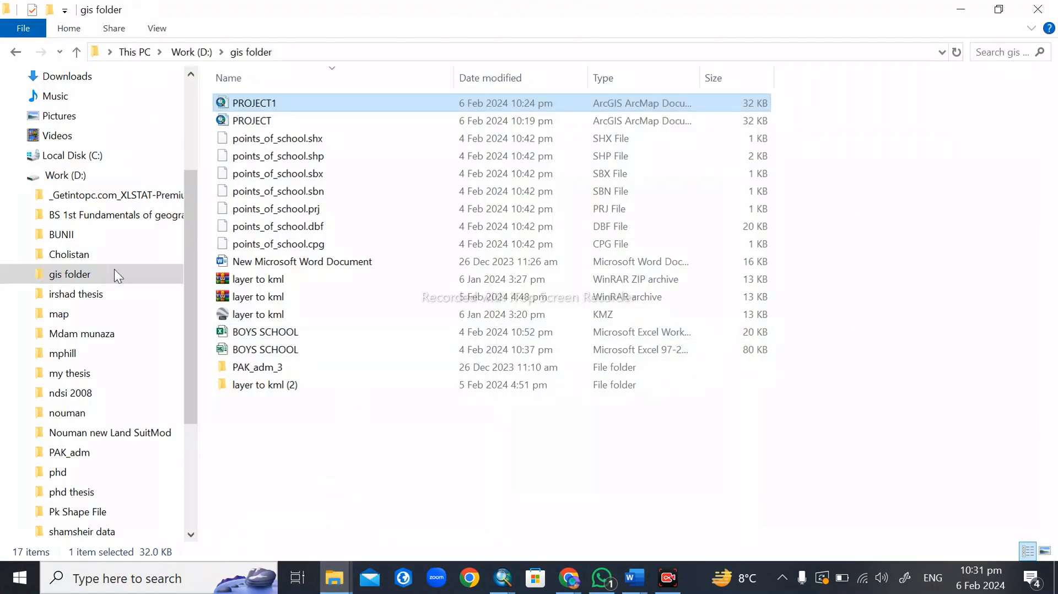
{"action": "scroll", "coordinate": [157, 177], "scroll_direction": "up", "scroll_amount": 3}
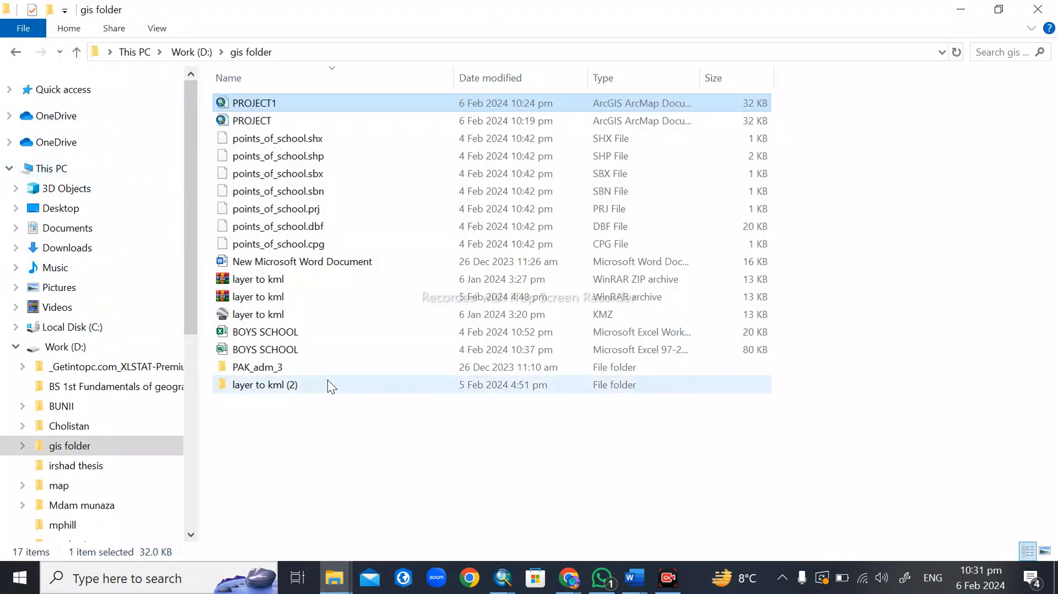
{"action": "left_click", "coordinate": [77, 90]}
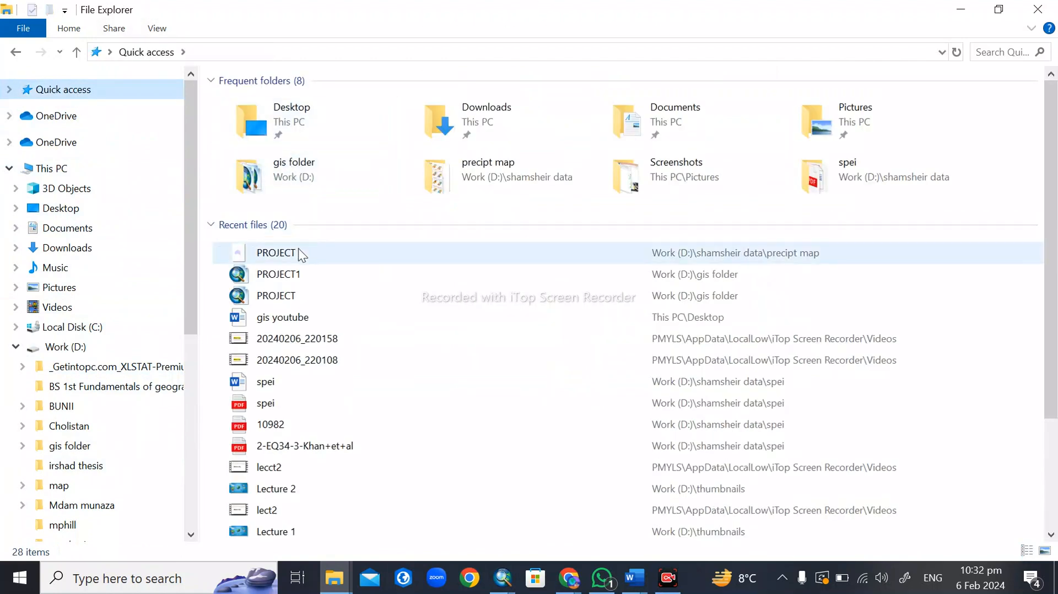
{"action": "double_click", "coordinate": [299, 251]}
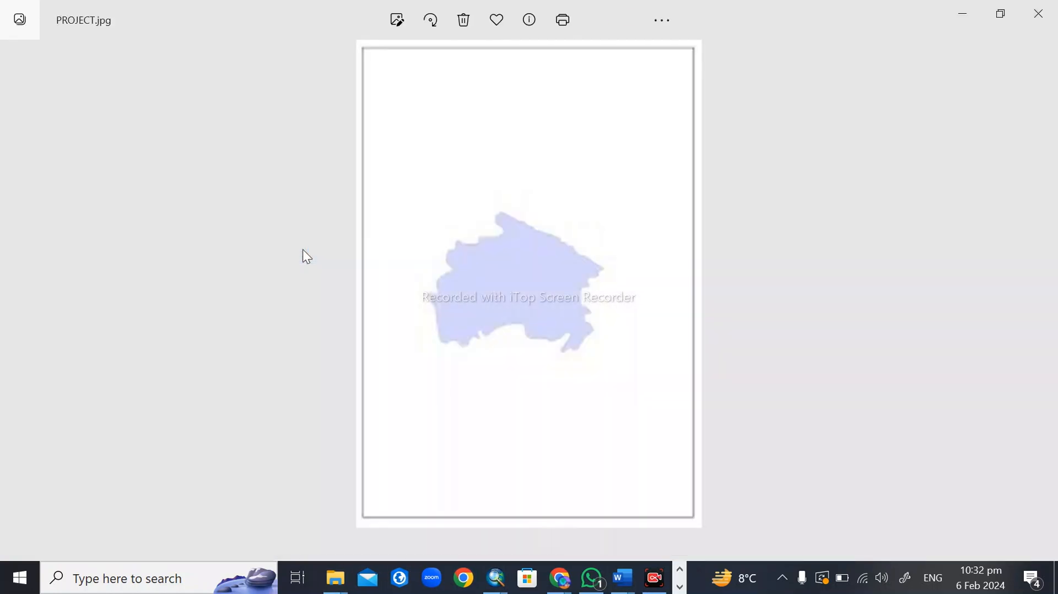
{"action": "scroll", "coordinate": [561, 249], "scroll_direction": "up", "scroll_amount": 2}
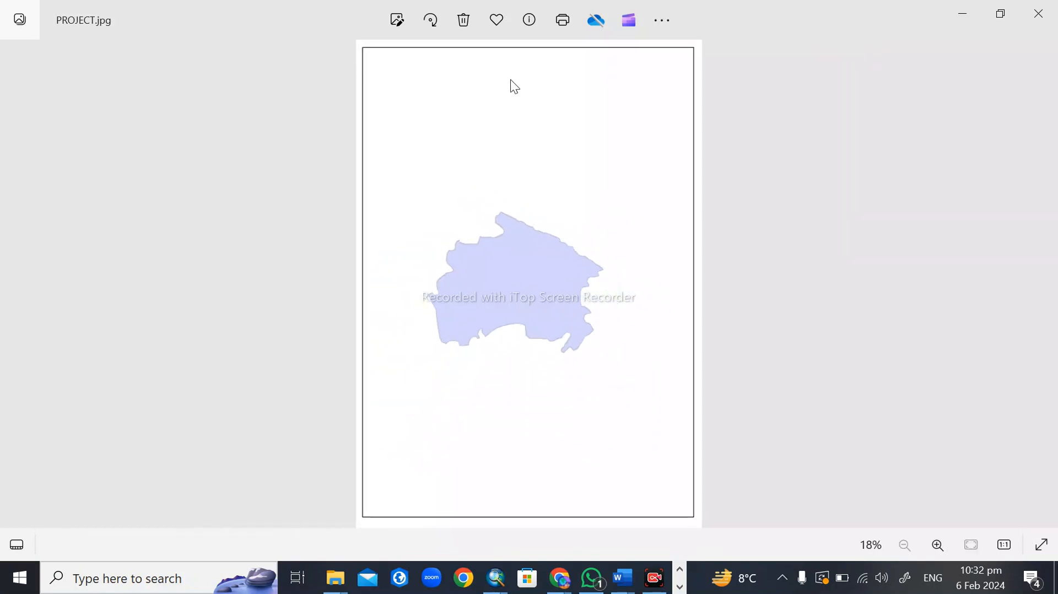
{"action": "left_click", "coordinate": [1039, 13]}
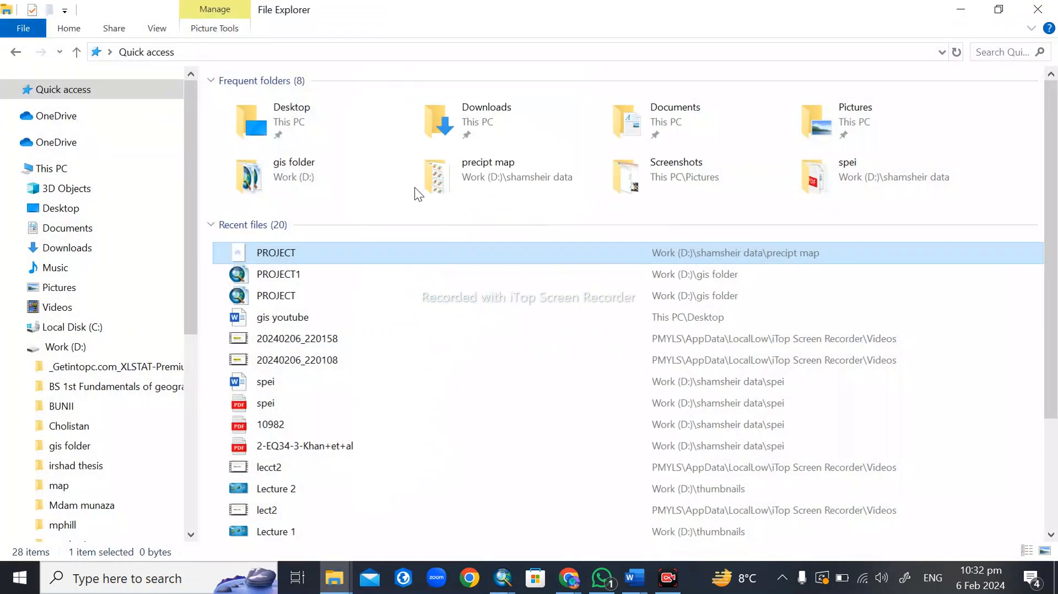
Return to the PROJECT map in ArcMap and view its map document properties without changing them.
{"action": "left_click", "coordinate": [501, 578]}
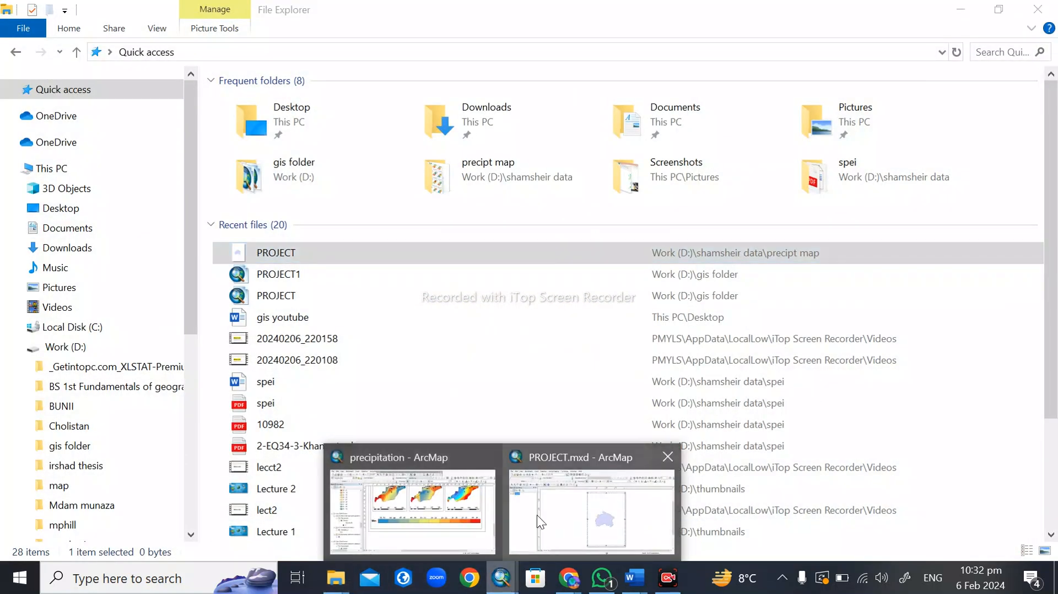
{"action": "left_click", "coordinate": [540, 521]}
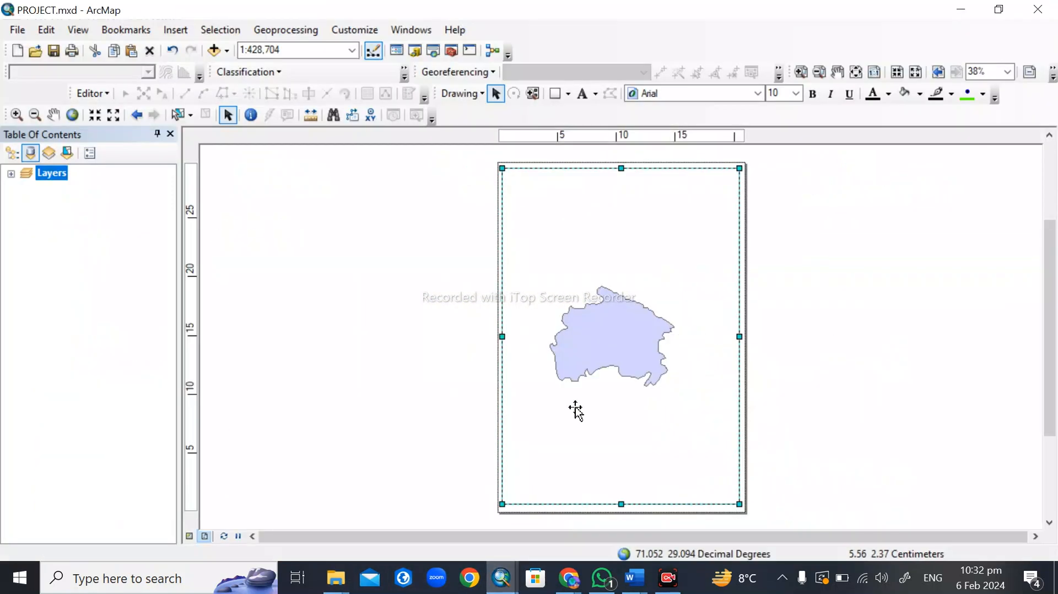
{"action": "left_click", "coordinate": [15, 29]}
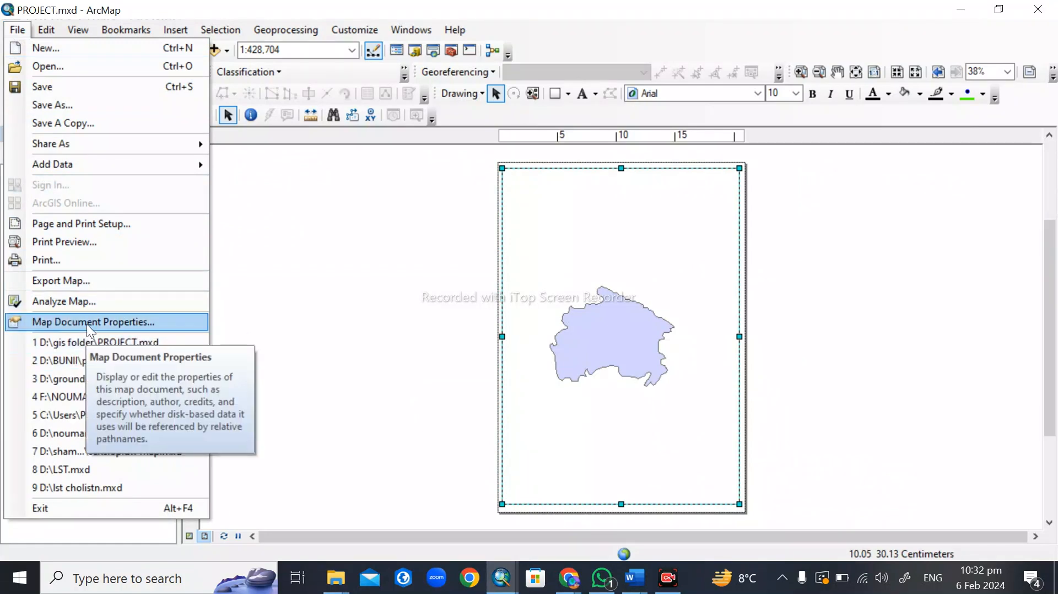
{"action": "left_click", "coordinate": [87, 323]}
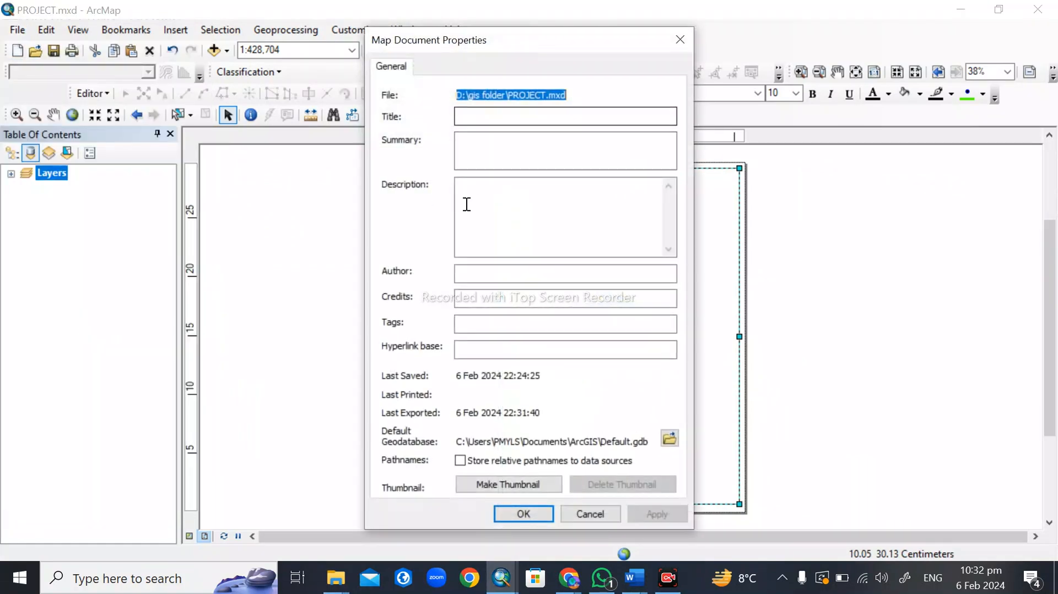
{"action": "left_click", "coordinate": [689, 39]}
Review the list of recently opened map documents.
{"action": "left_click", "coordinate": [19, 30]}
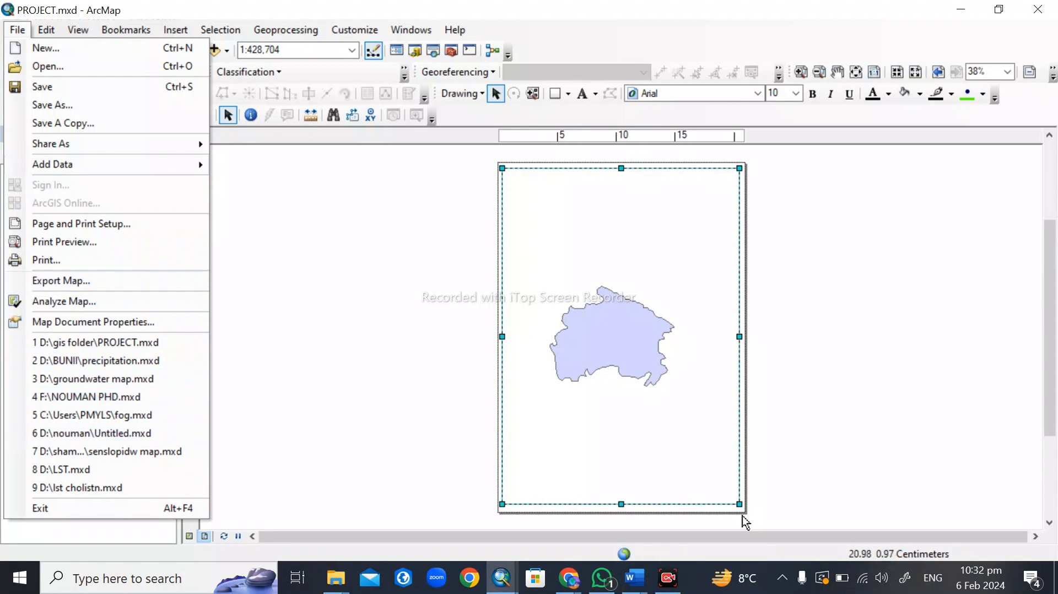
{"action": "left_click", "coordinate": [663, 551]}
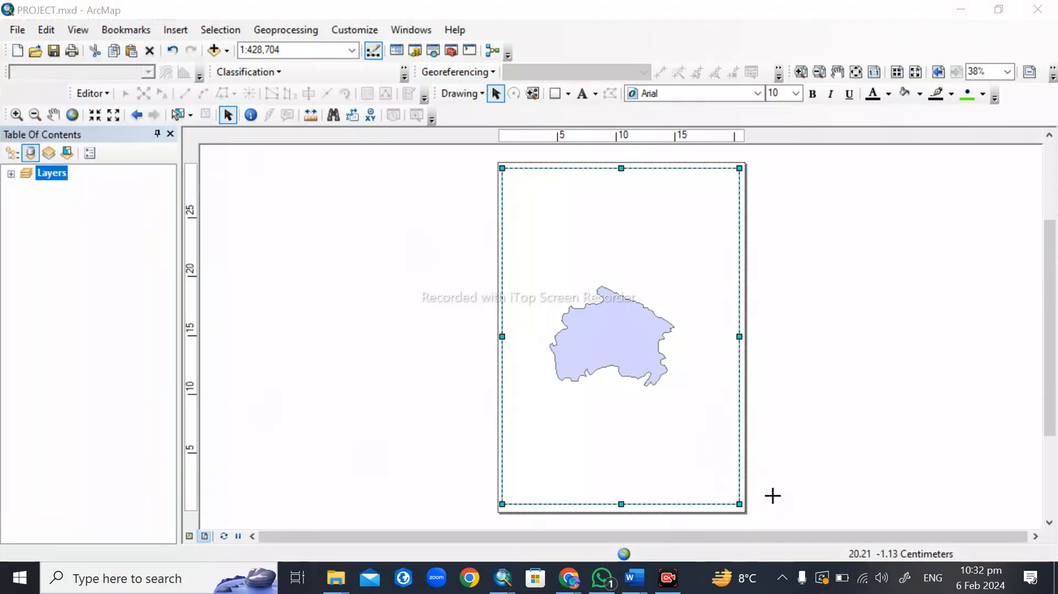
{"action": "left_click", "coordinate": [18, 29]}
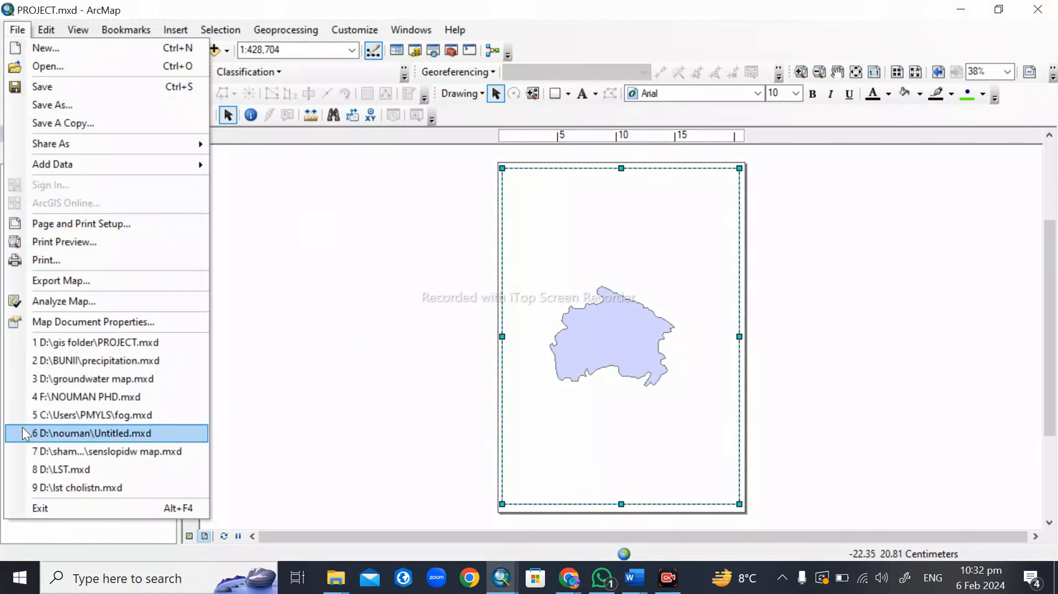